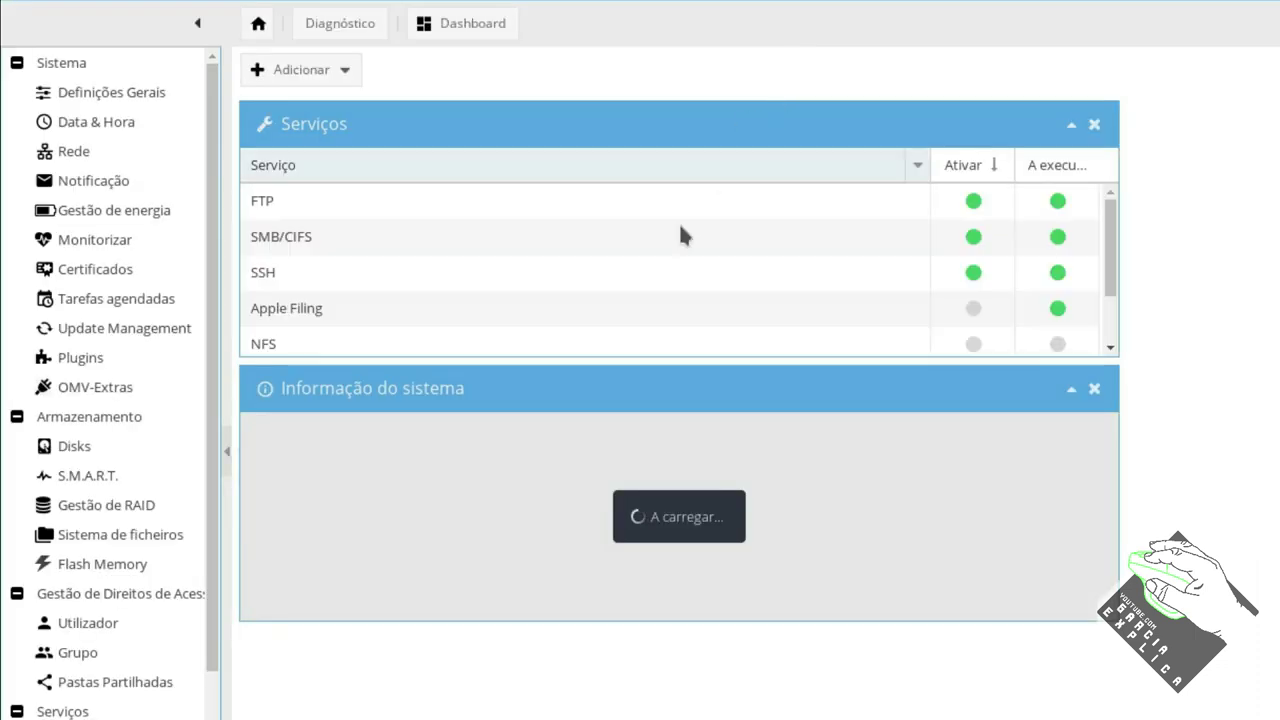
Search the plugin list for 'wol', install openmediavault-wol and acknowledge the page reload.
click(80, 357)
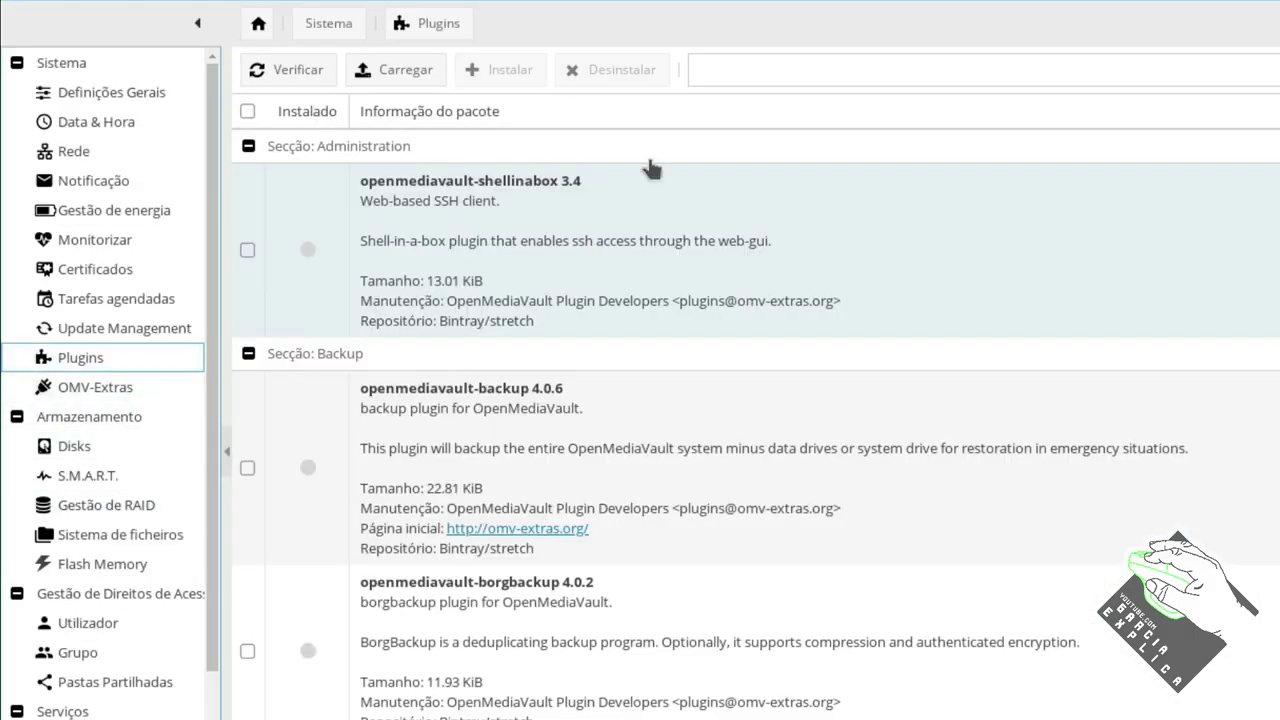
click(723, 64)
text(w)
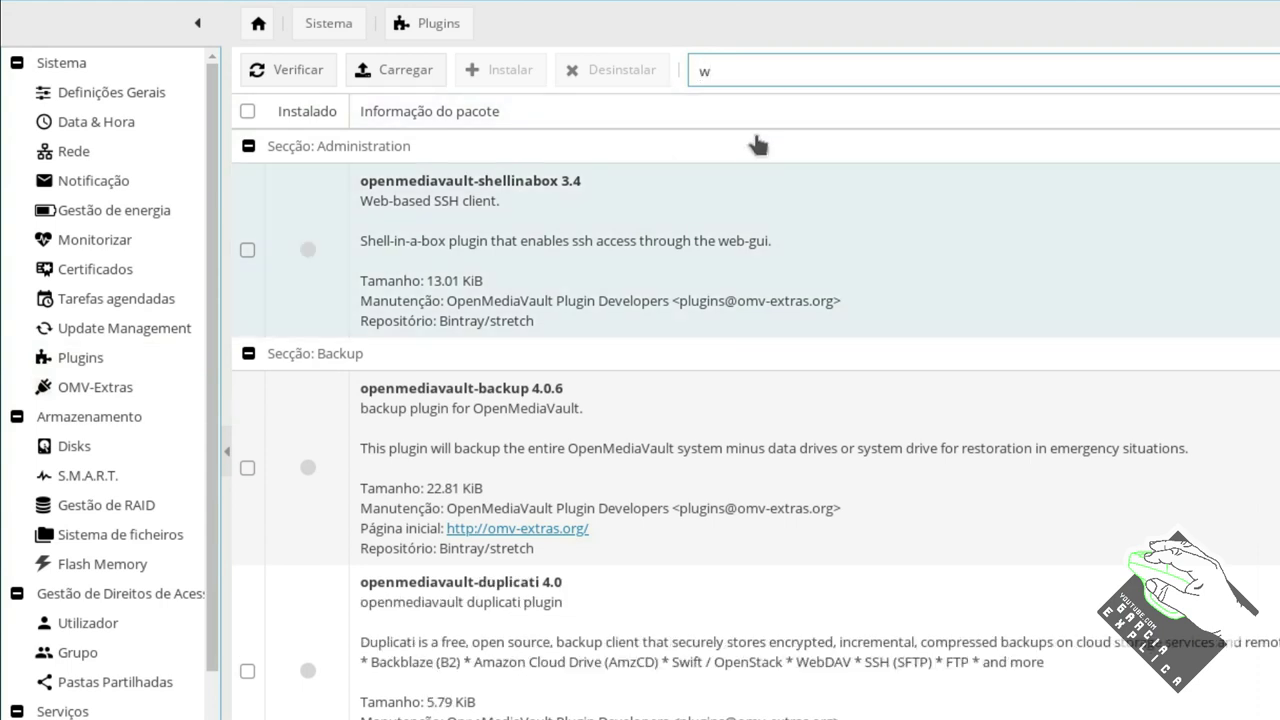
text(ol)
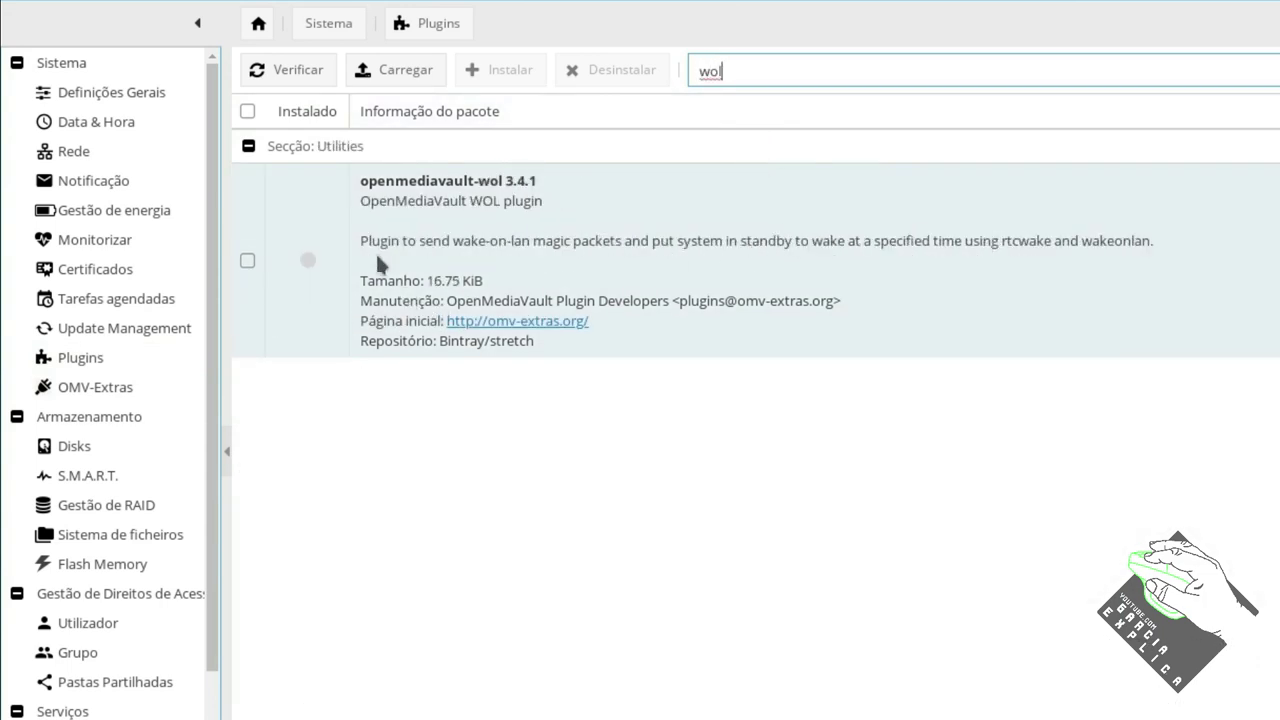
click(315, 257)
click(470, 70)
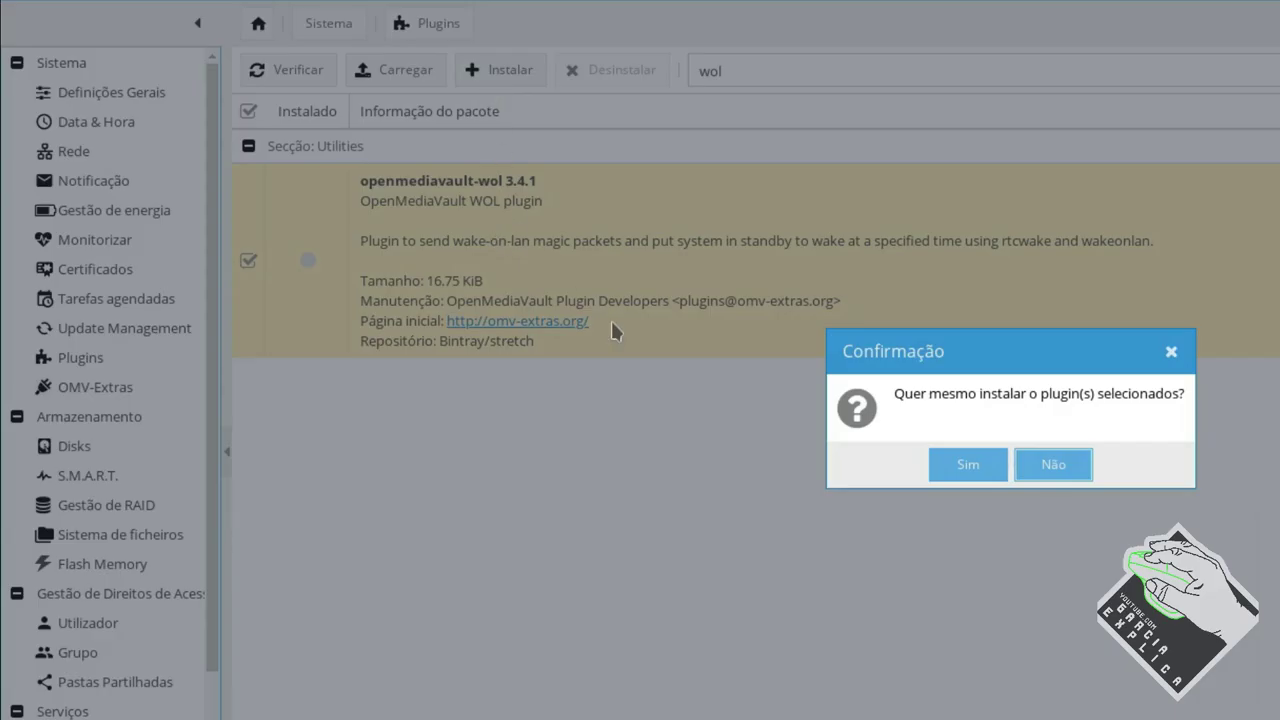
click(994, 468)
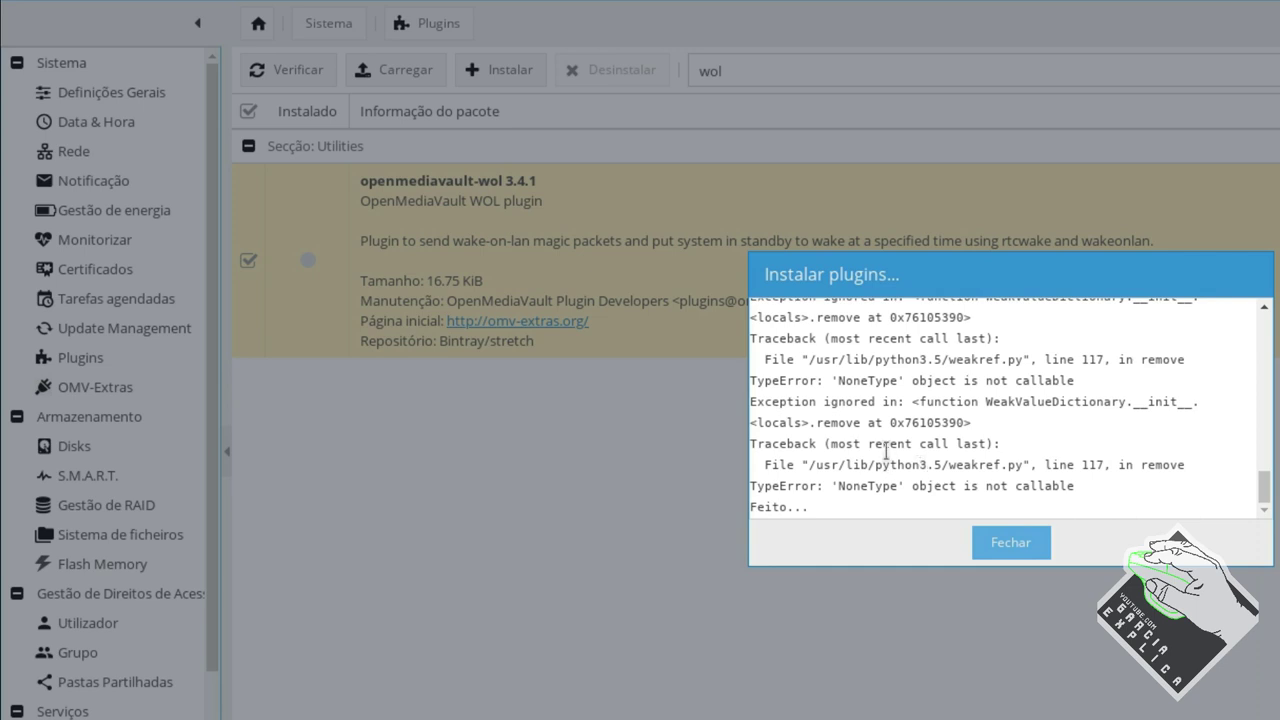
click(1010, 545)
click(1018, 470)
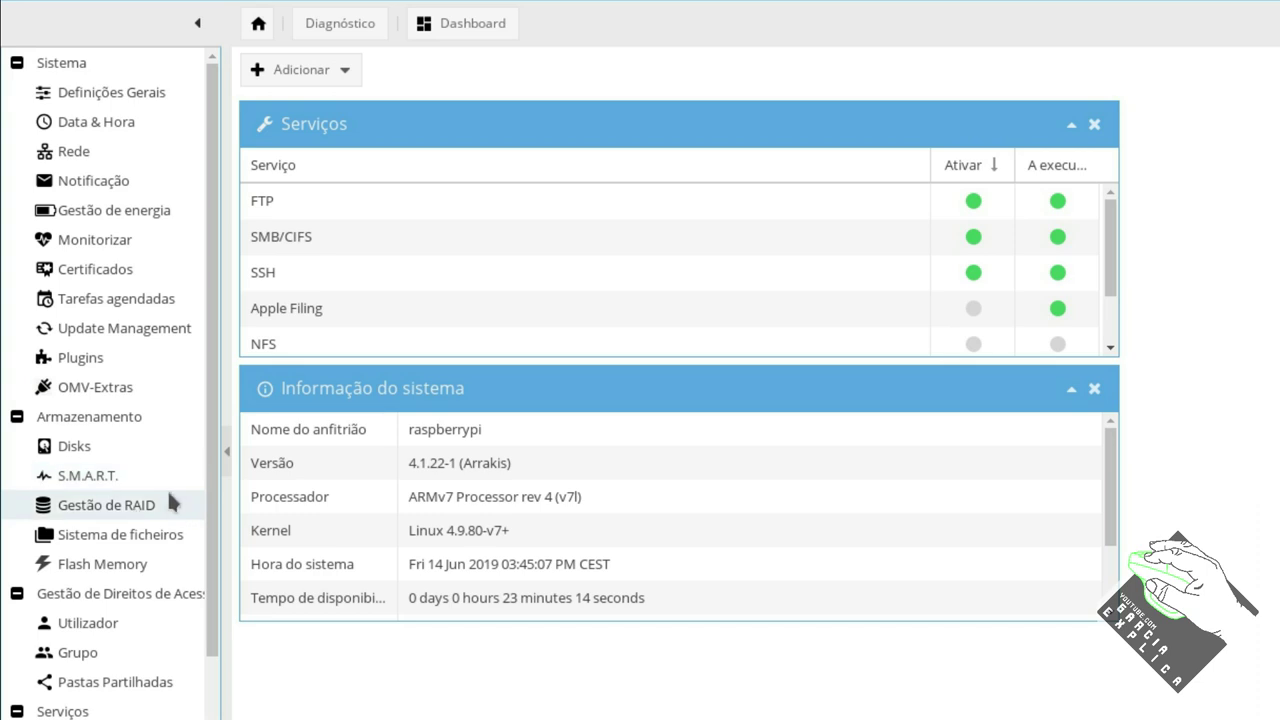
Look at the BitTorrent service, then the guardar and ftp shared folders.
scroll(133, 604, down, 3)
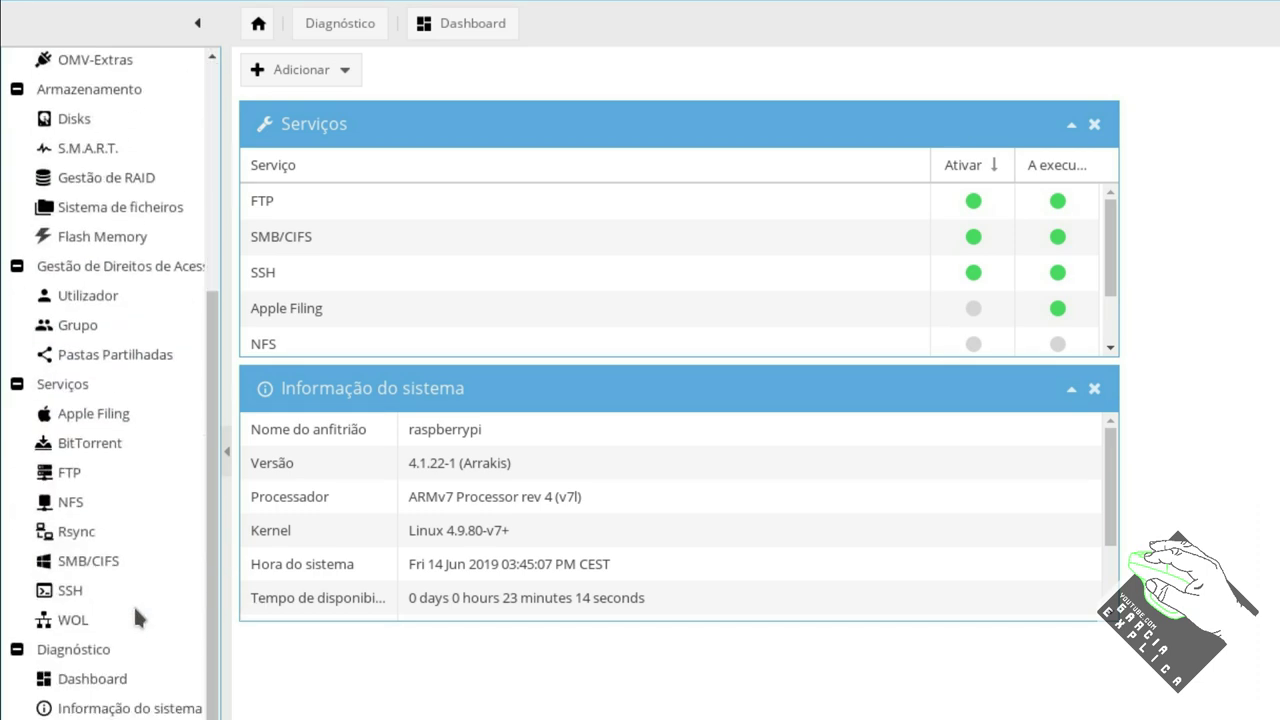
click(113, 442)
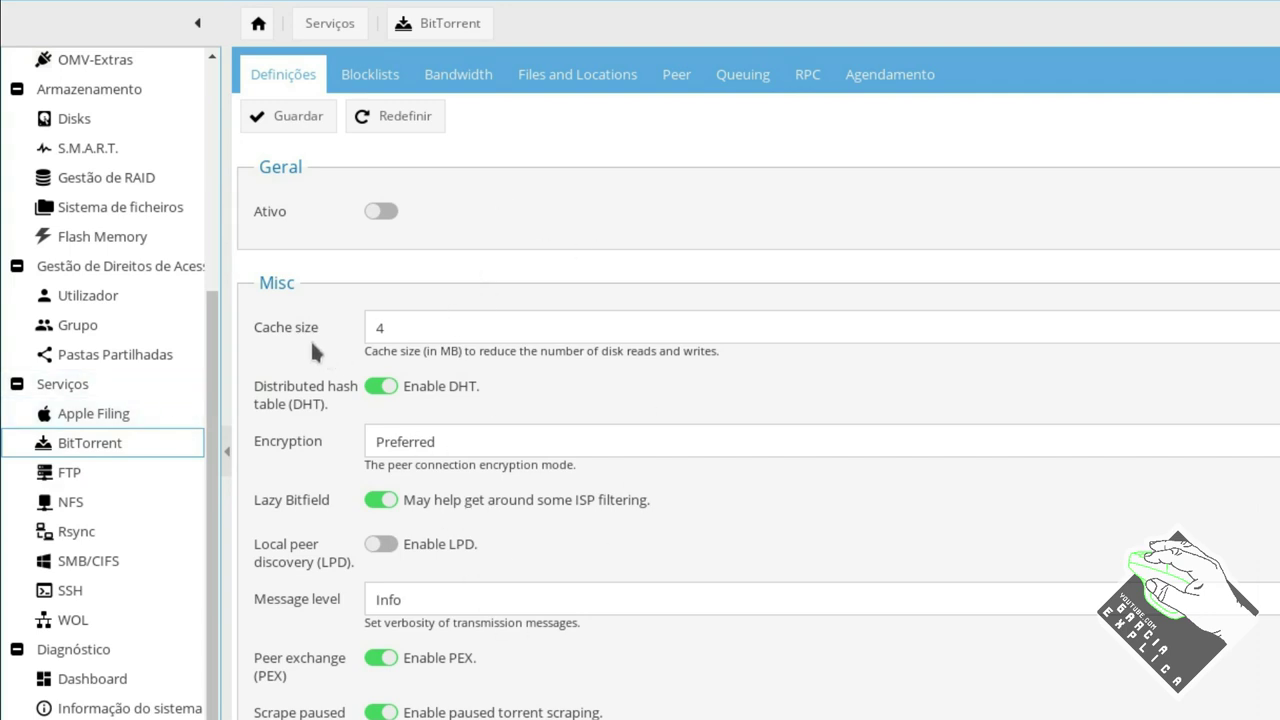
click(111, 350)
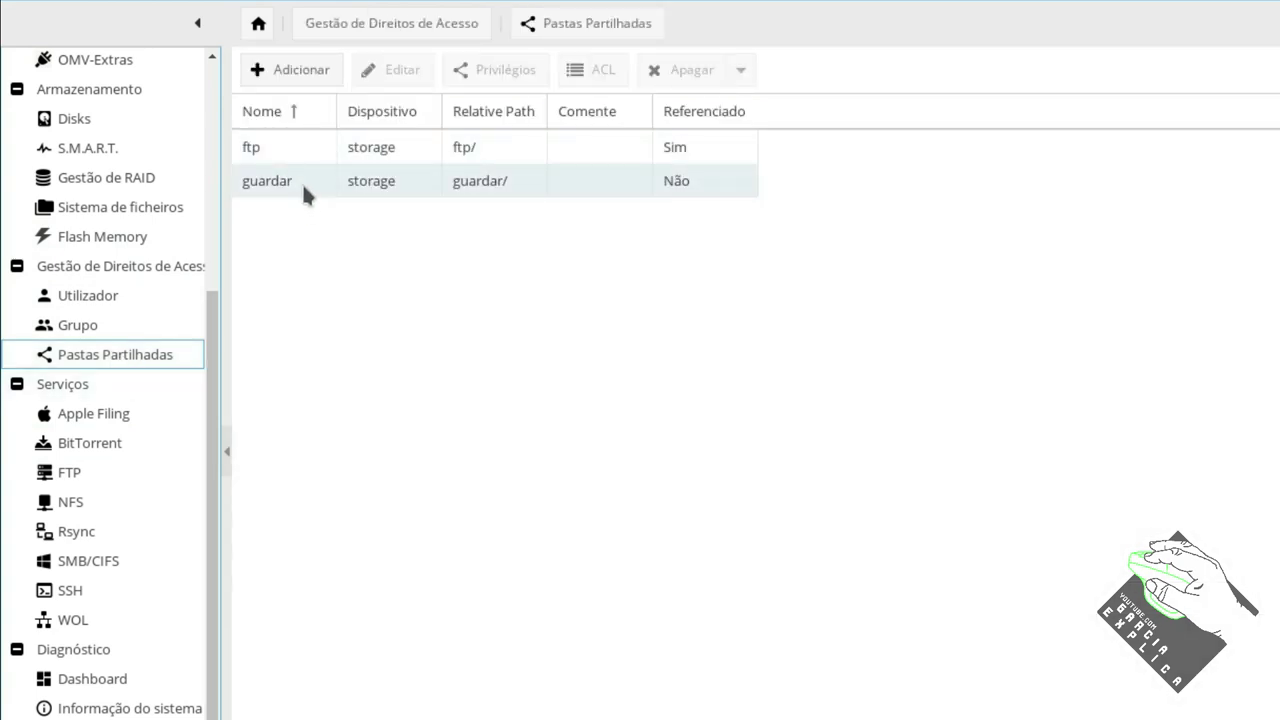
click(302, 182)
click(302, 145)
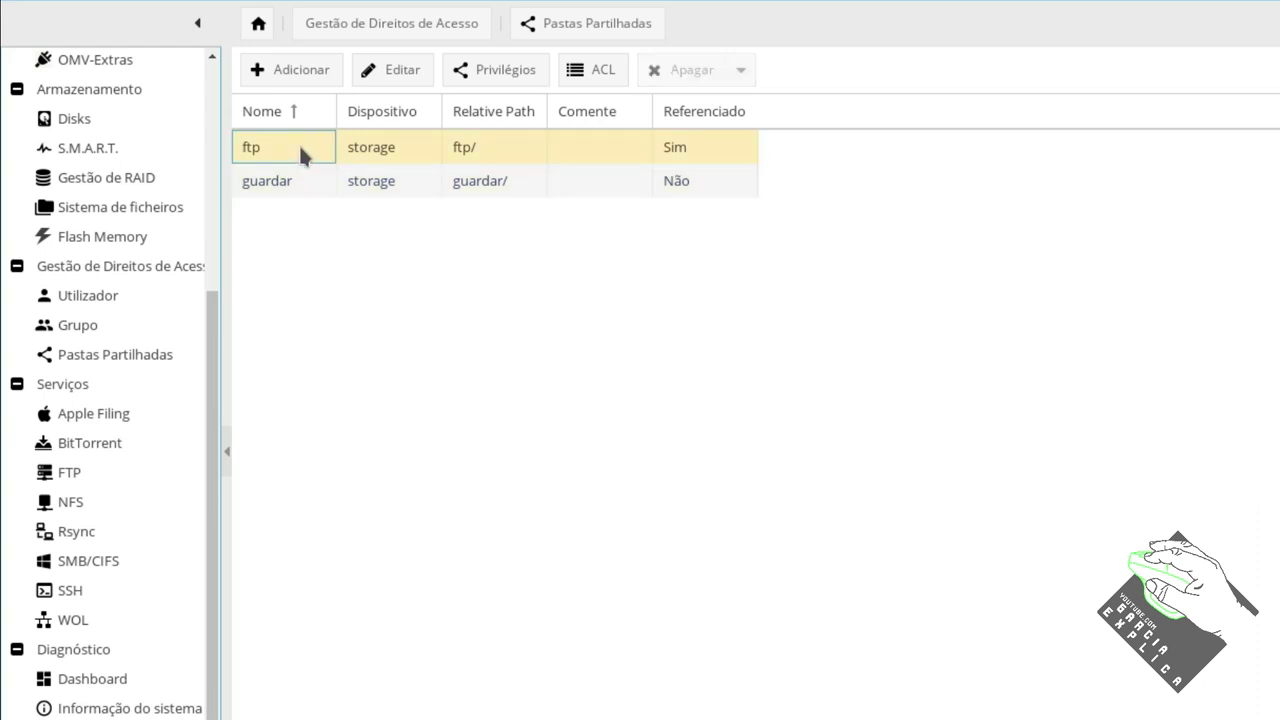
click(296, 178)
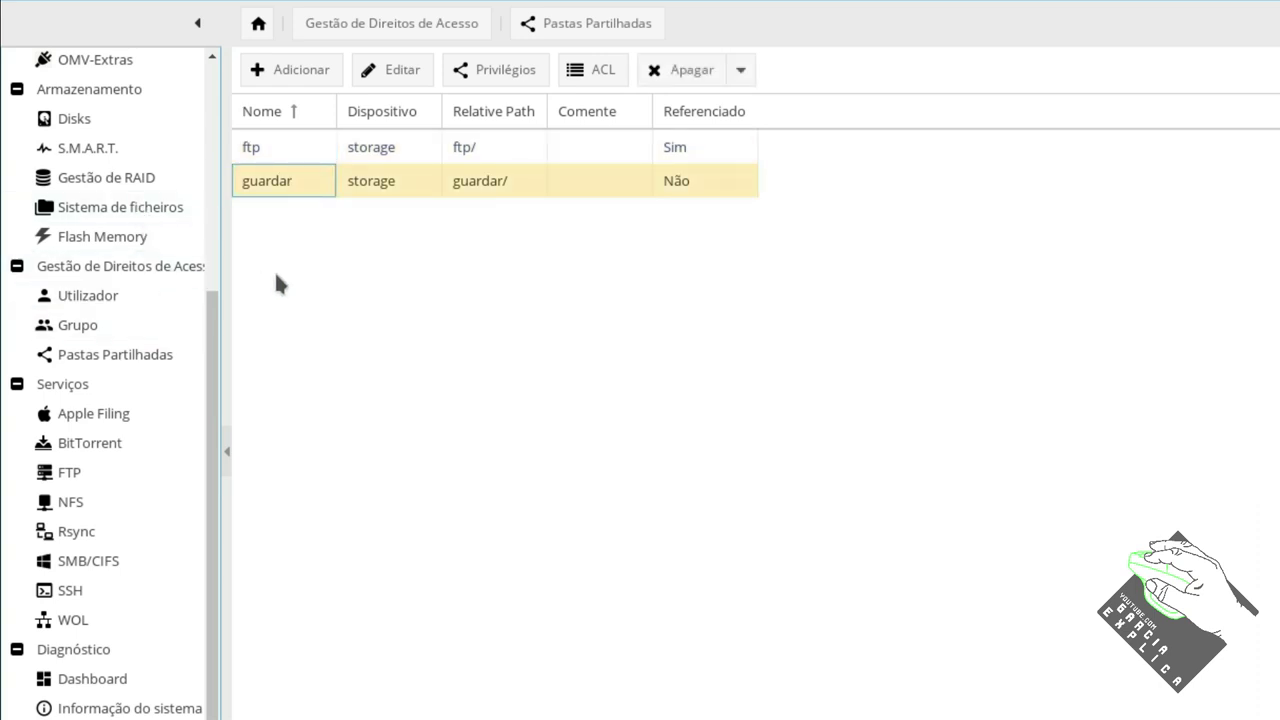
Check the existing SMB/CIFS shares, then return to the shared folders list.
click(156, 564)
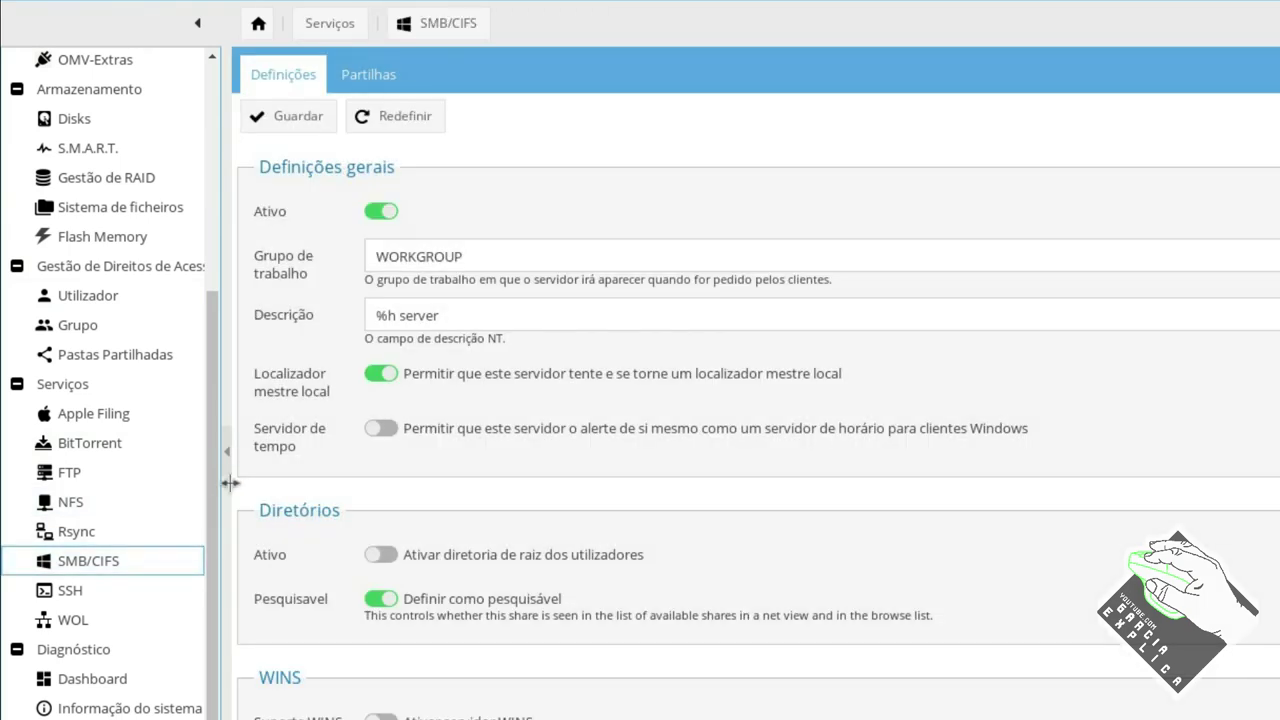
click(368, 74)
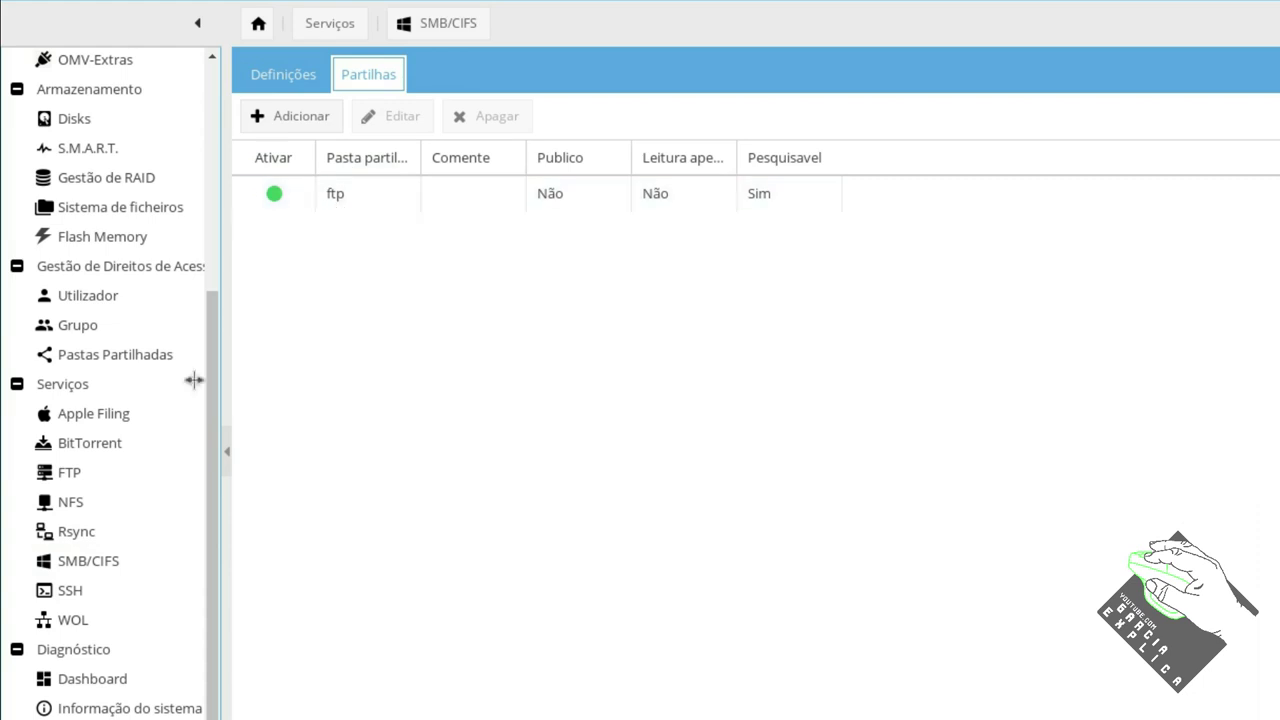
click(113, 355)
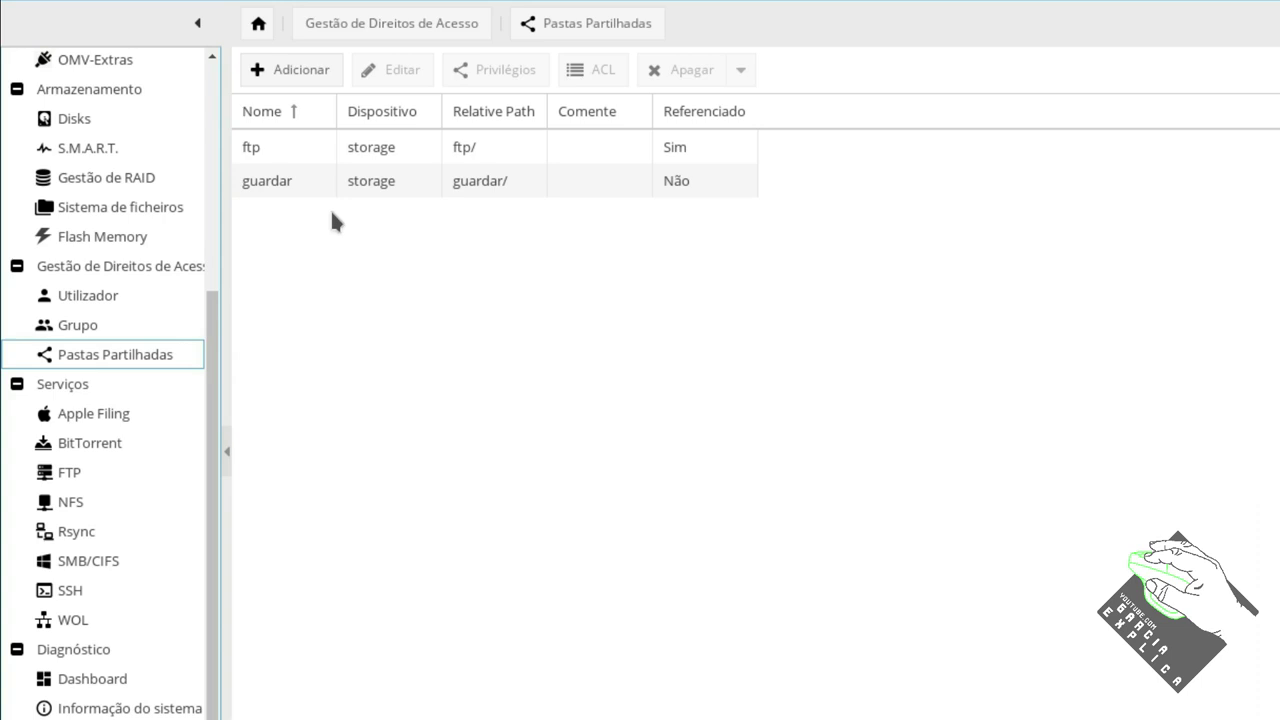
In the ftp folder's ACL, tick Ler/Escrever for debian-transmission and apply.
click(311, 147)
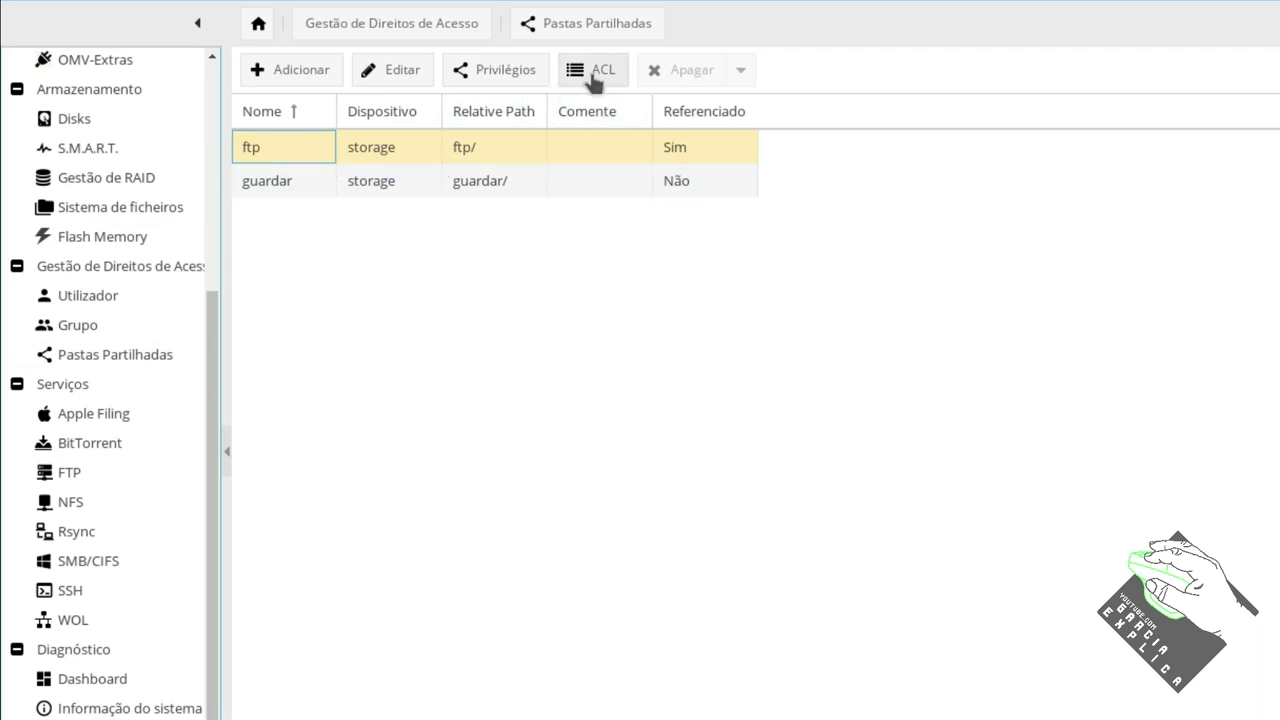
click(596, 72)
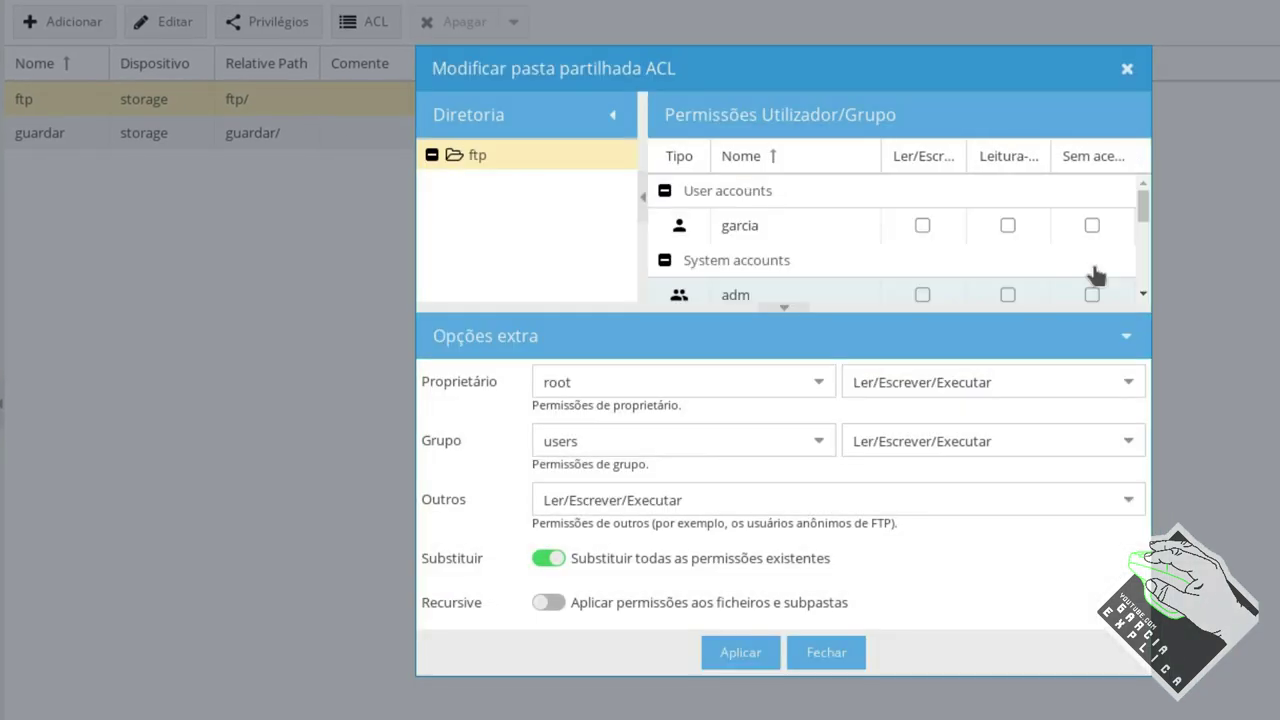
scroll(1152, 262, down, 3)
scroll(1101, 248, down, 8)
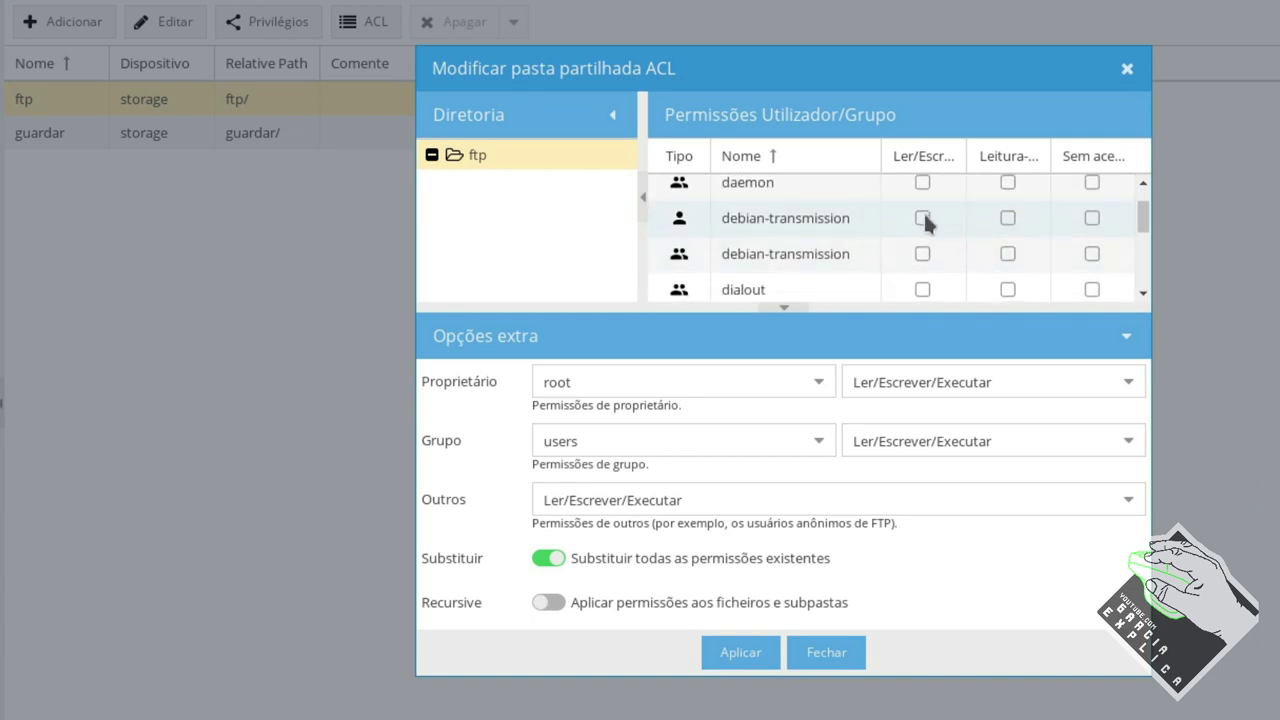
click(922, 253)
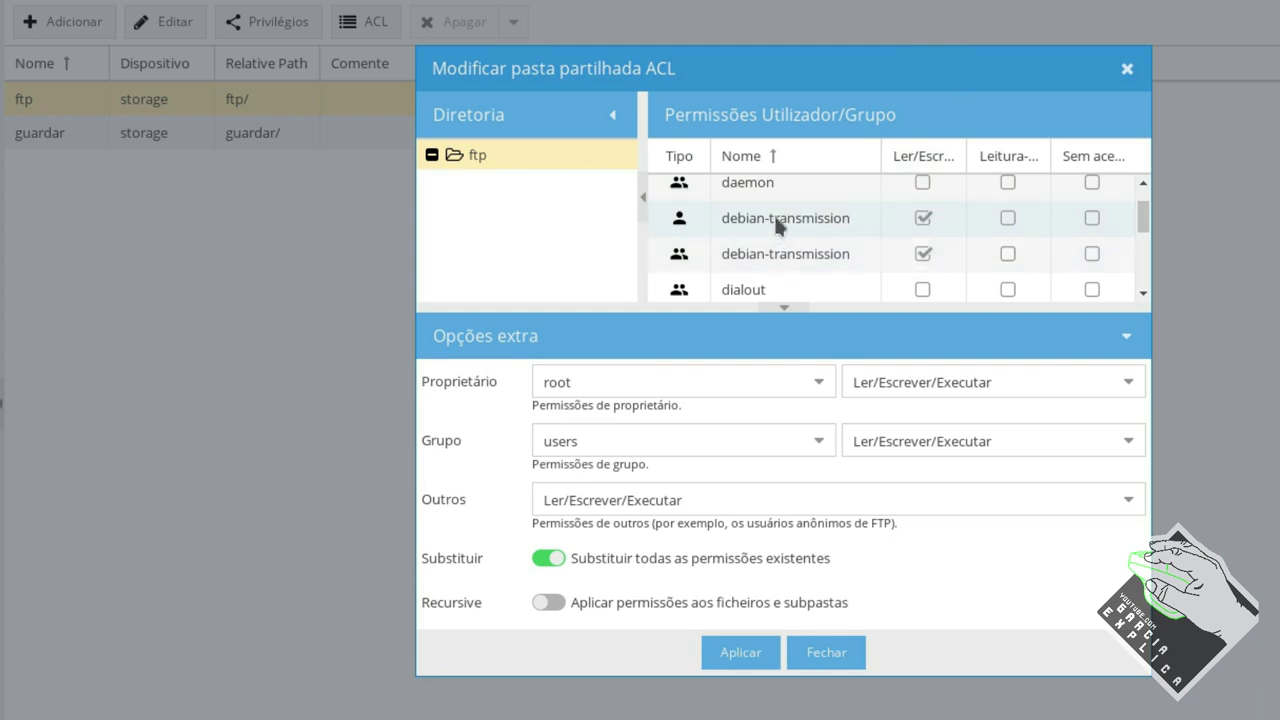
click(740, 654)
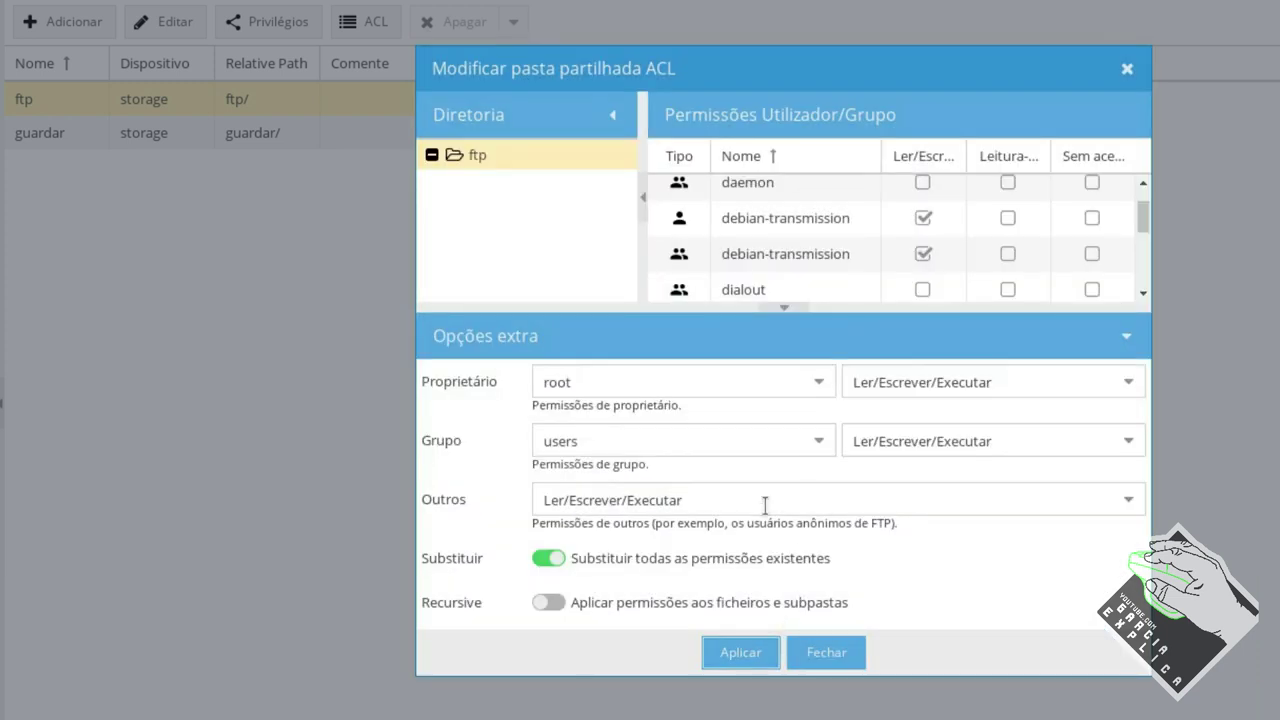
click(812, 652)
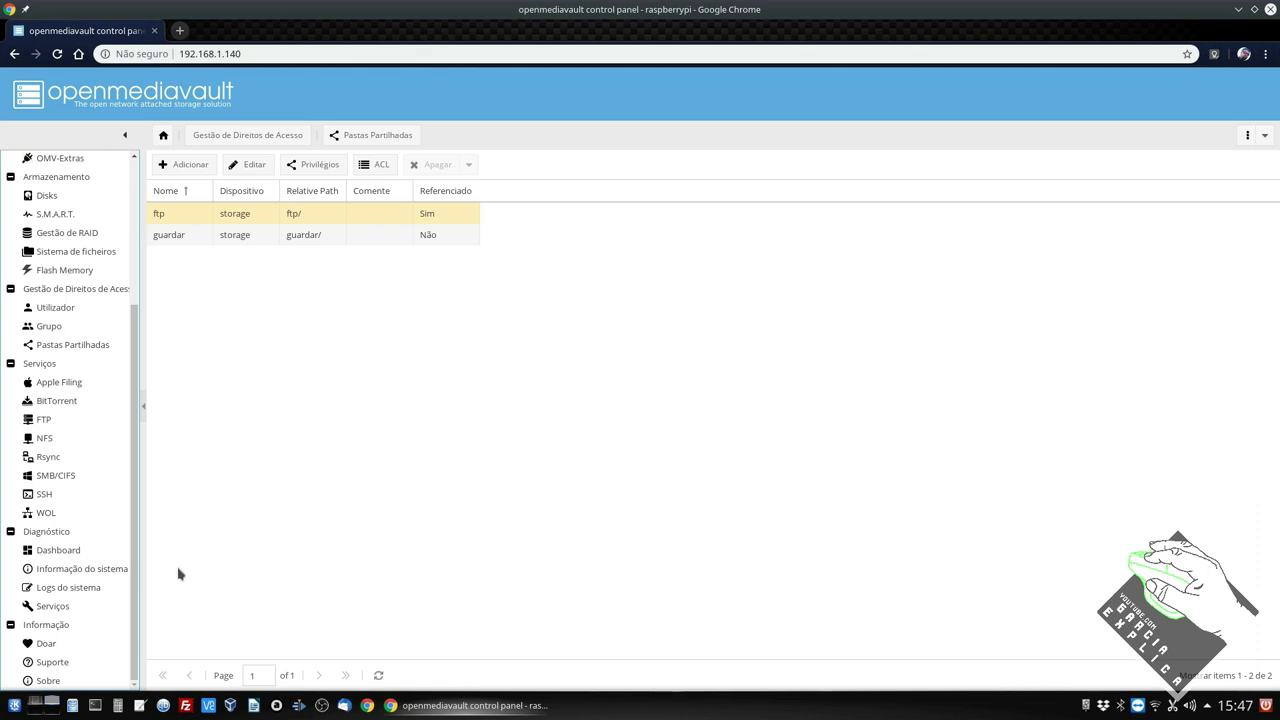
Enable the BitTorrent service, save, and dismiss the missing download directory error.
click(94, 399)
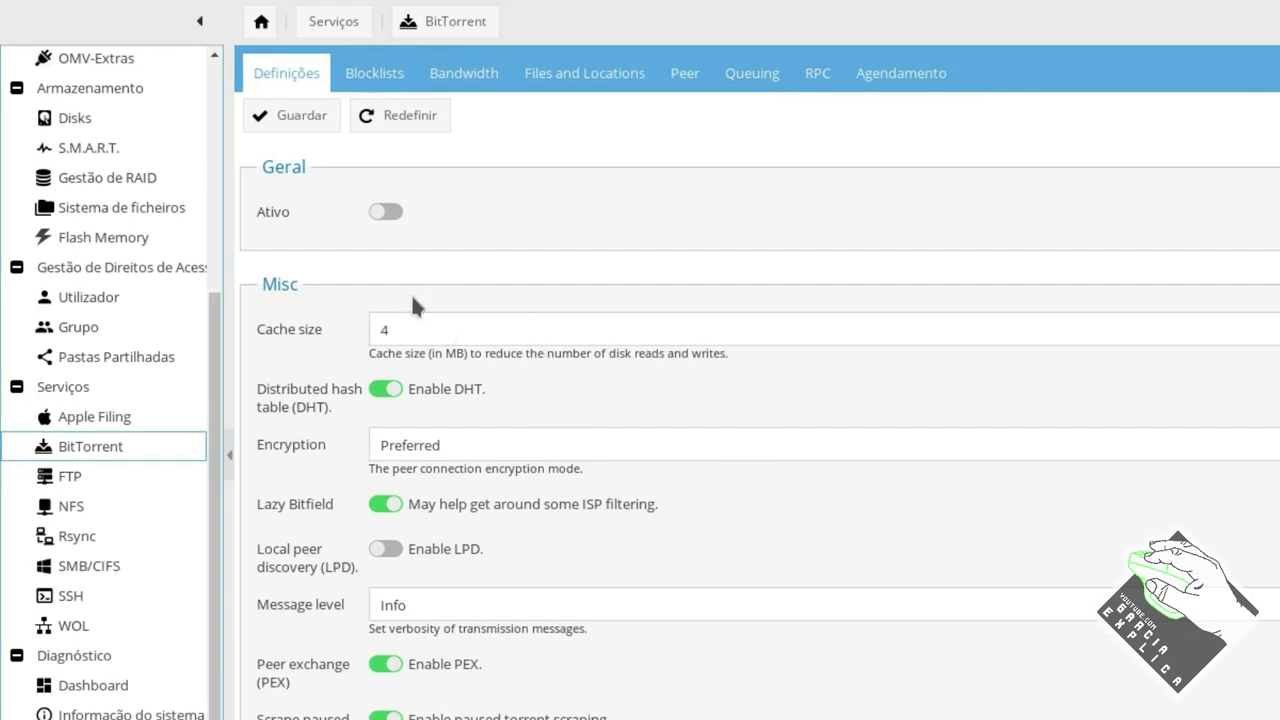
click(384, 211)
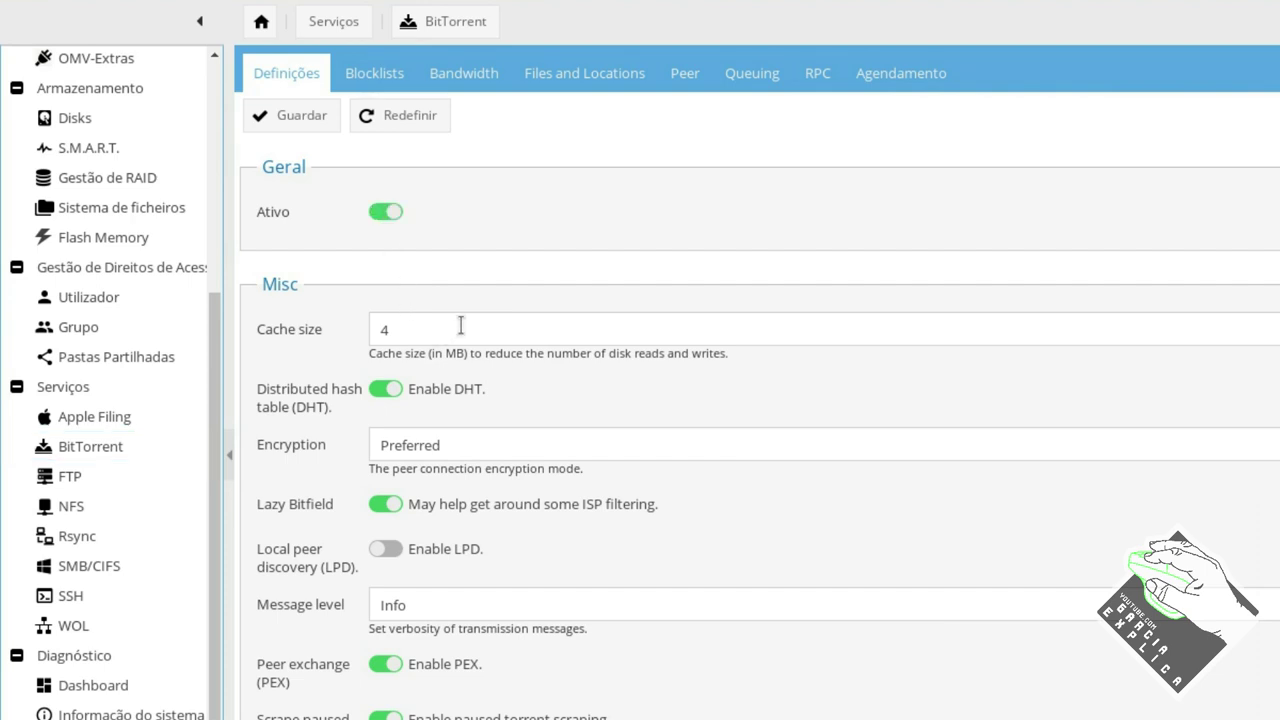
click(318, 117)
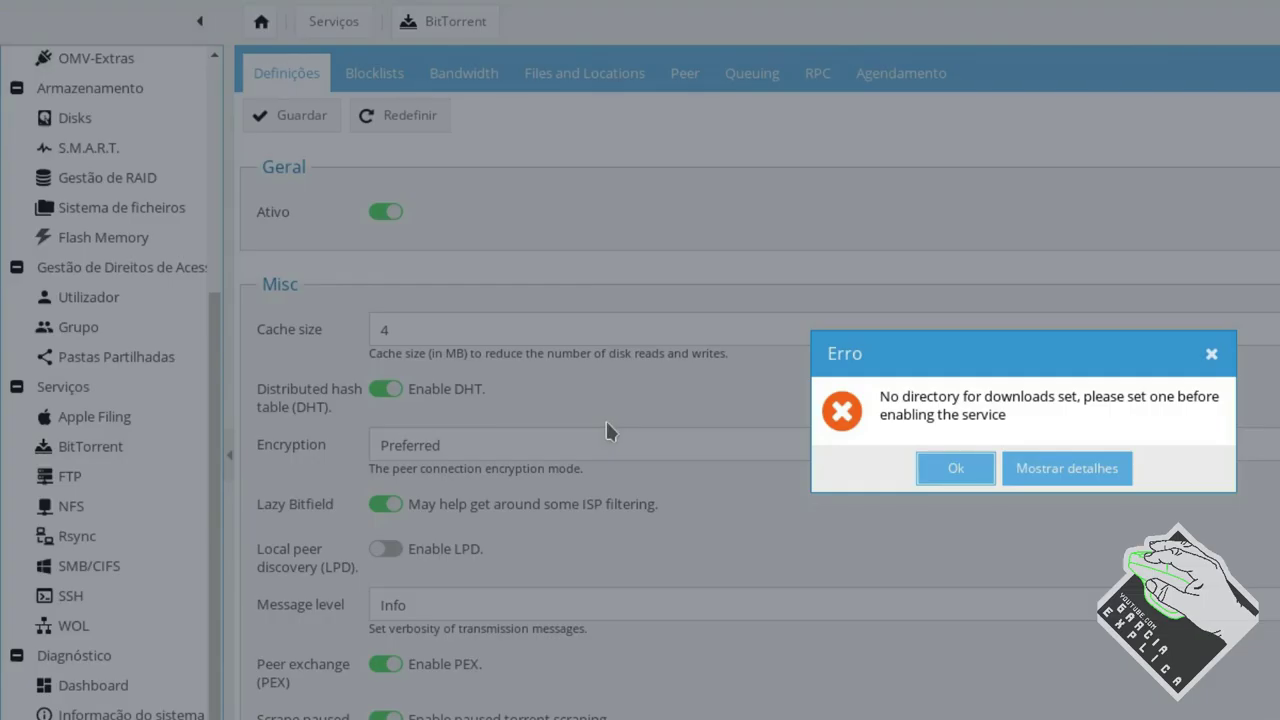
click(978, 480)
Choose ftp as the download shared folder under Files and Locations.
click(541, 84)
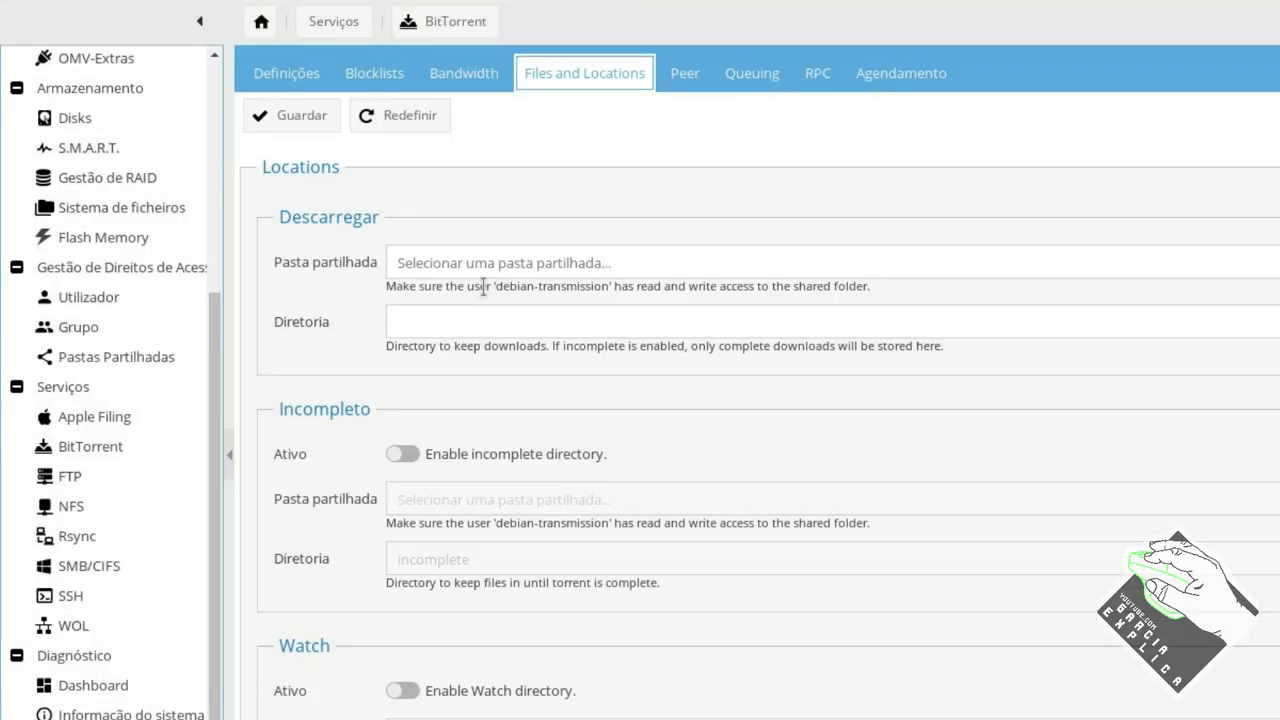
click(316, 80)
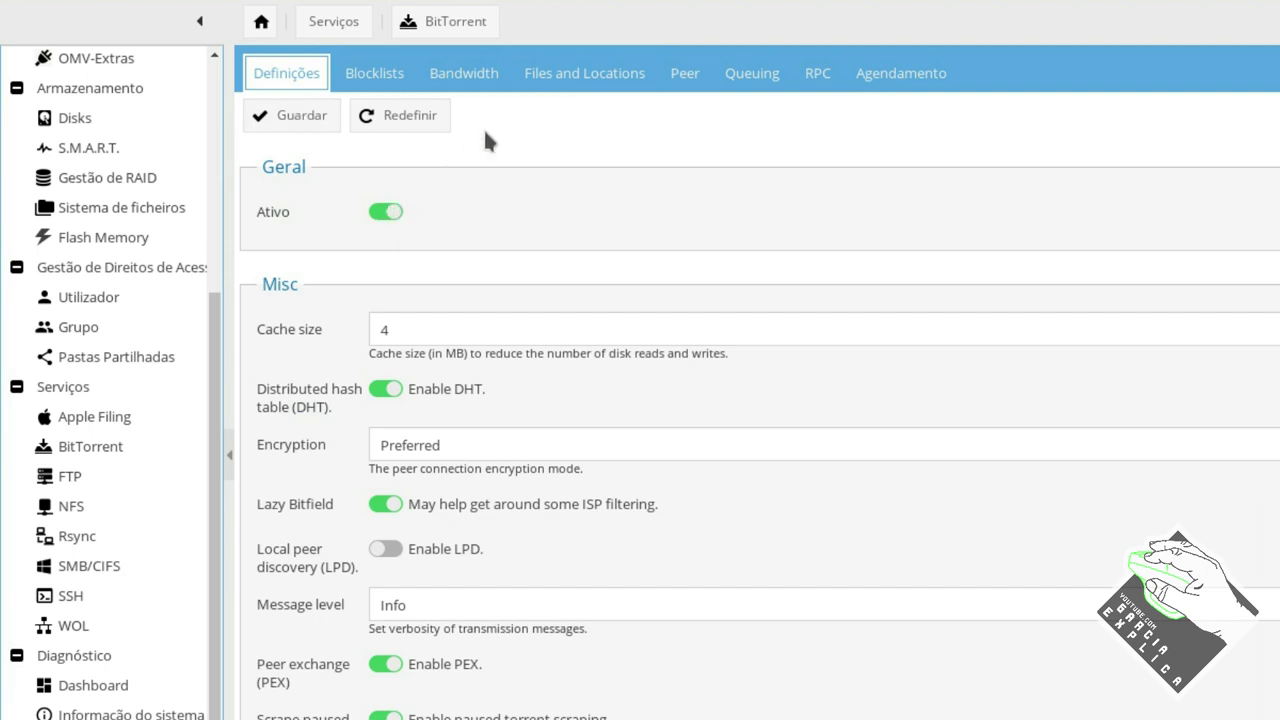
click(530, 80)
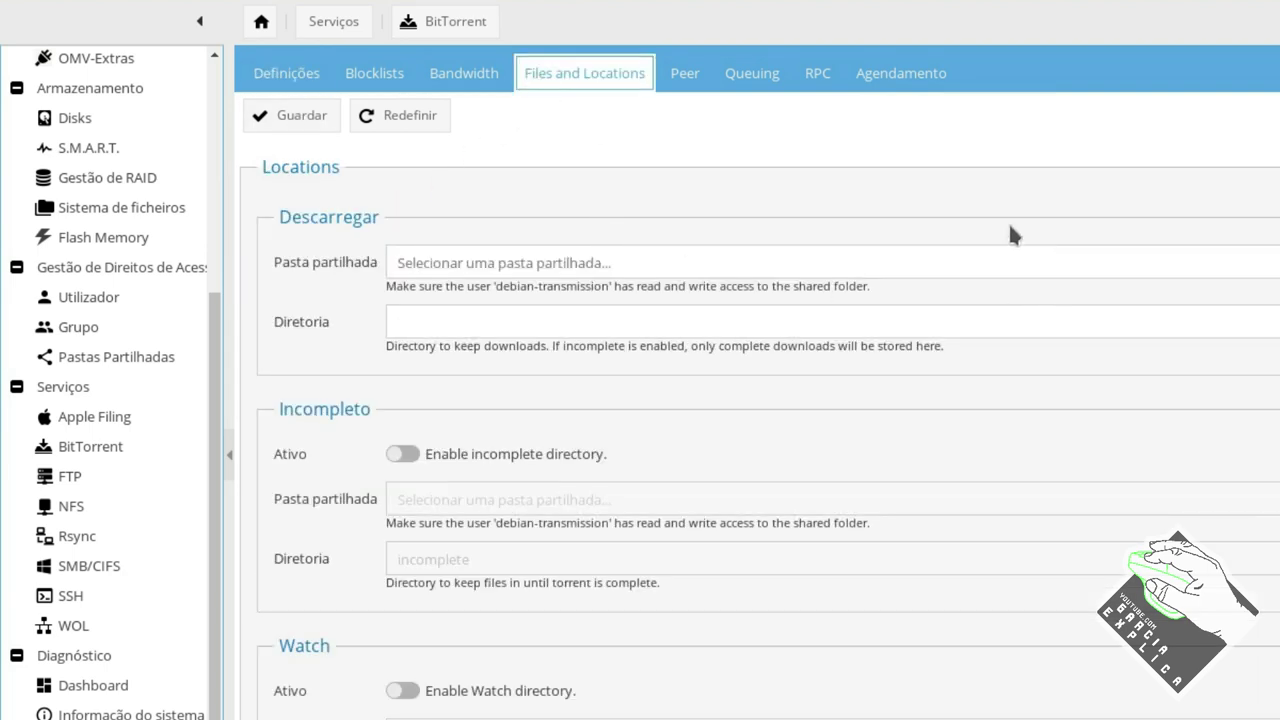
click(900, 262)
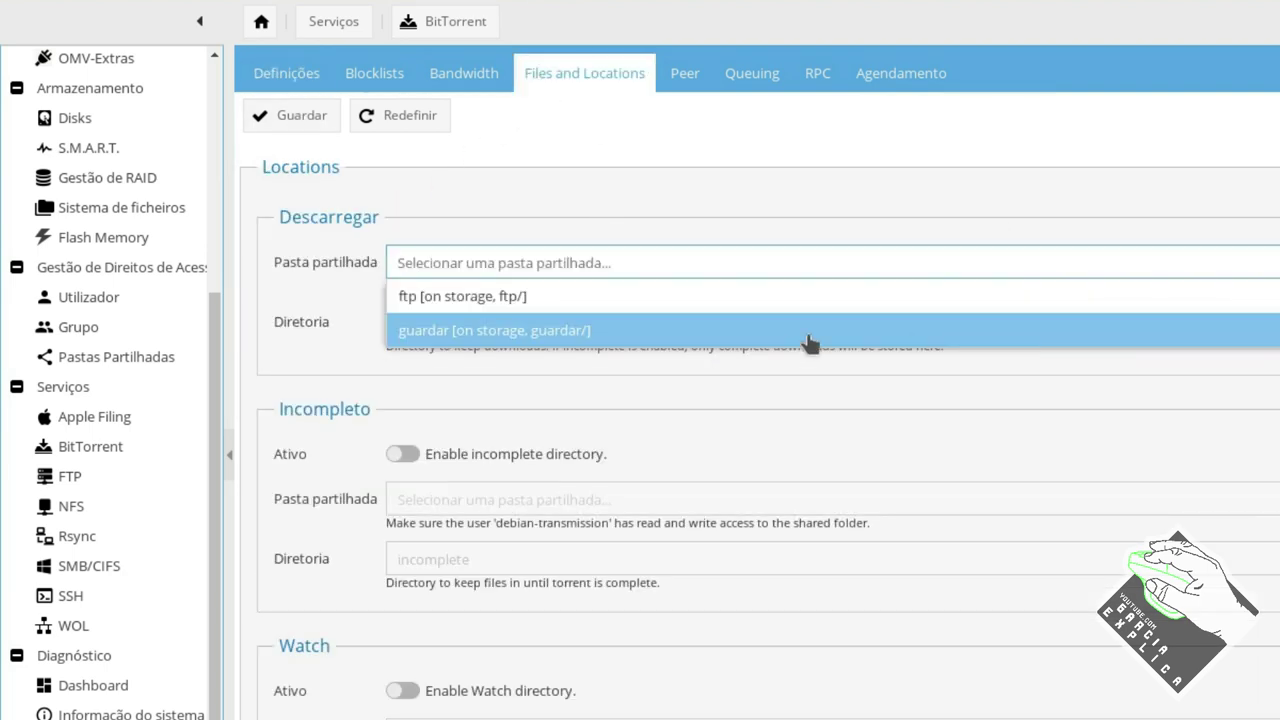
click(531, 300)
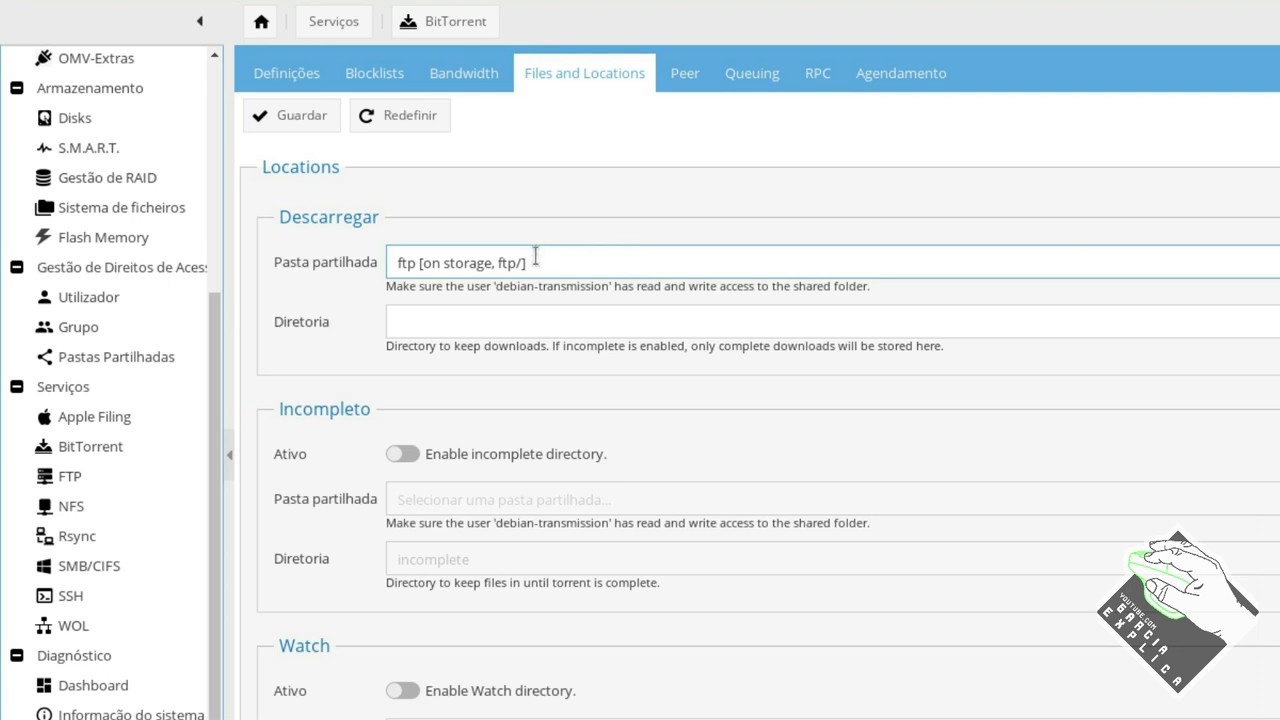
Review the rest of the Files and Locations settings and move to Blocklists.
scroll(540, 250, down, 2)
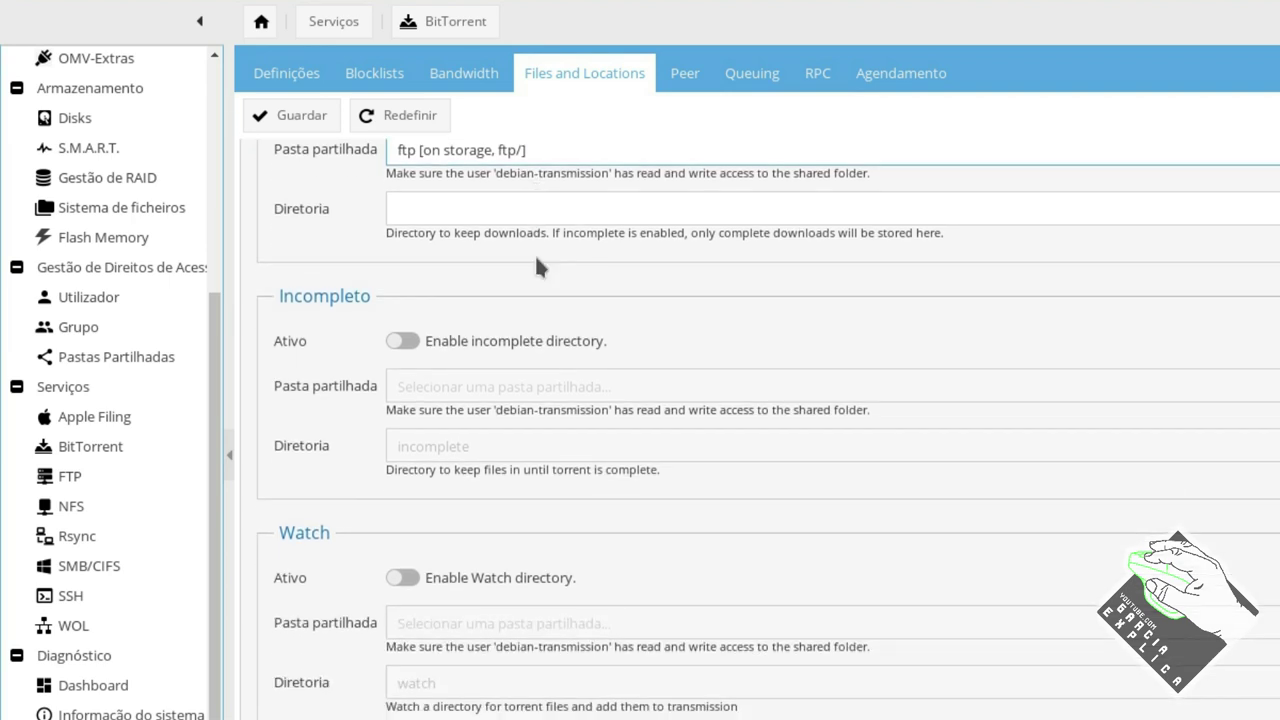
scroll(537, 258, down, 1)
scroll(537, 258, up, 2)
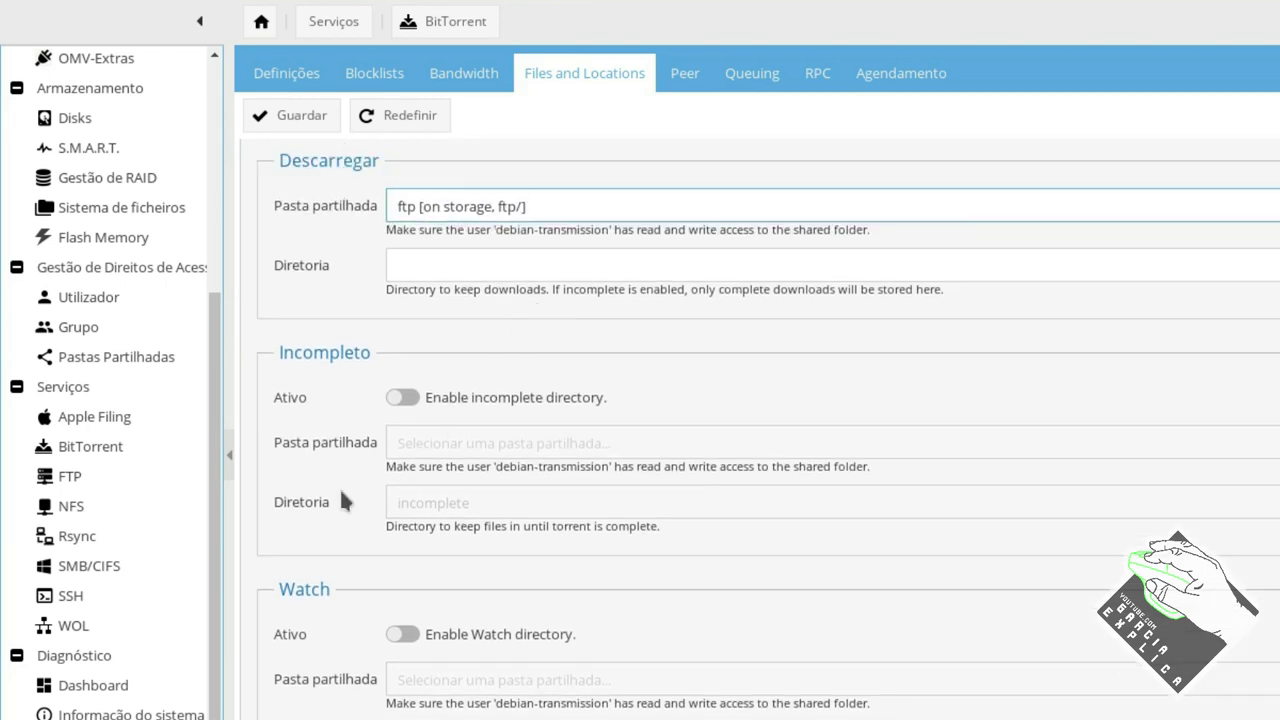
scroll(348, 428, down, 4)
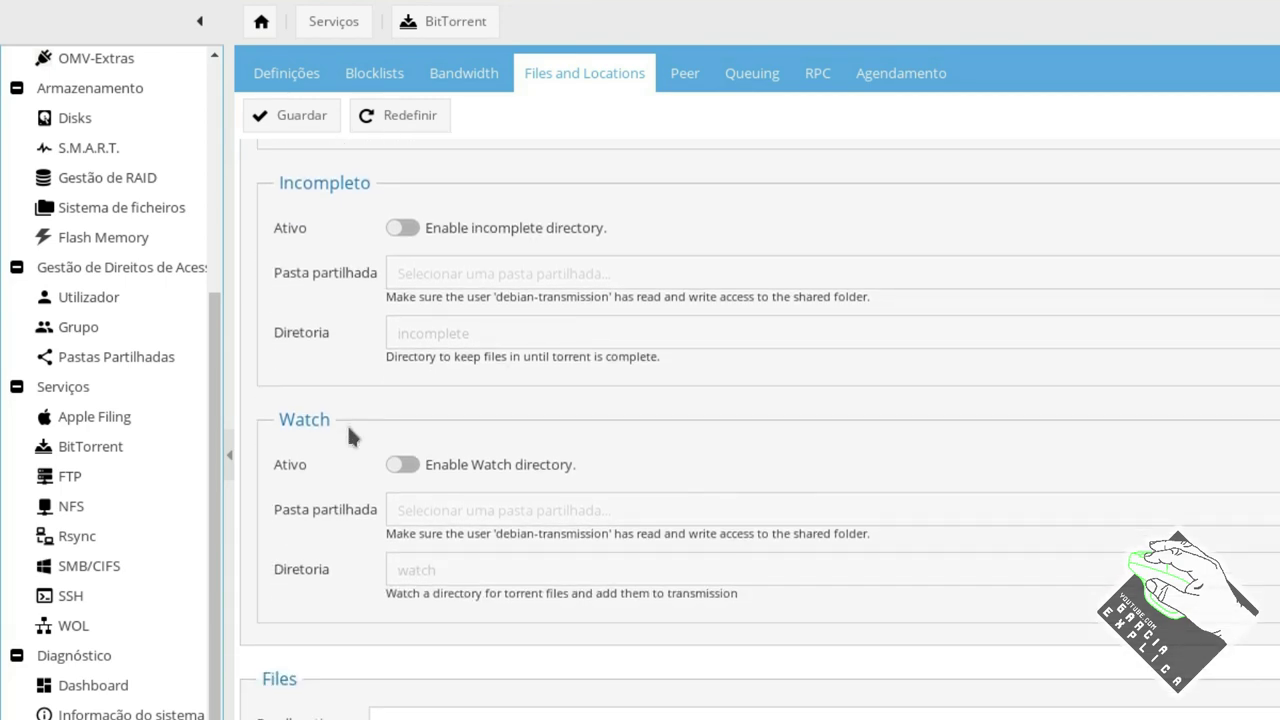
scroll(349, 435, up, 5)
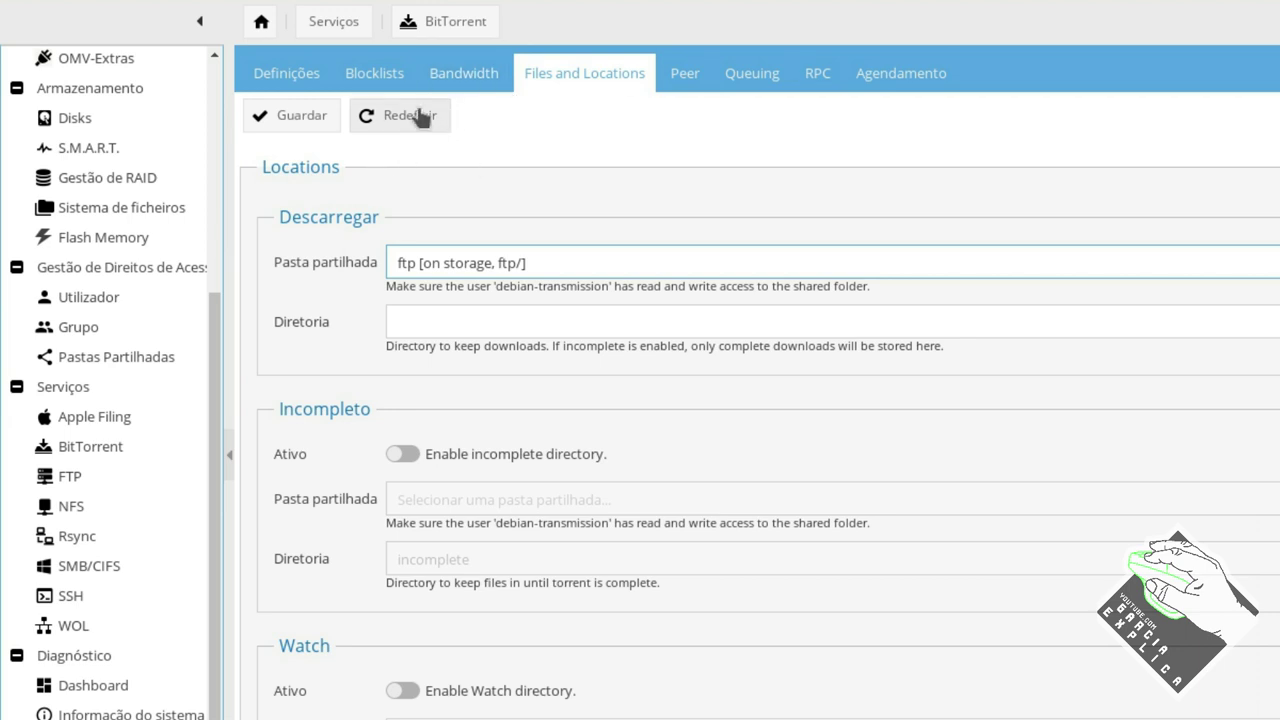
click(374, 74)
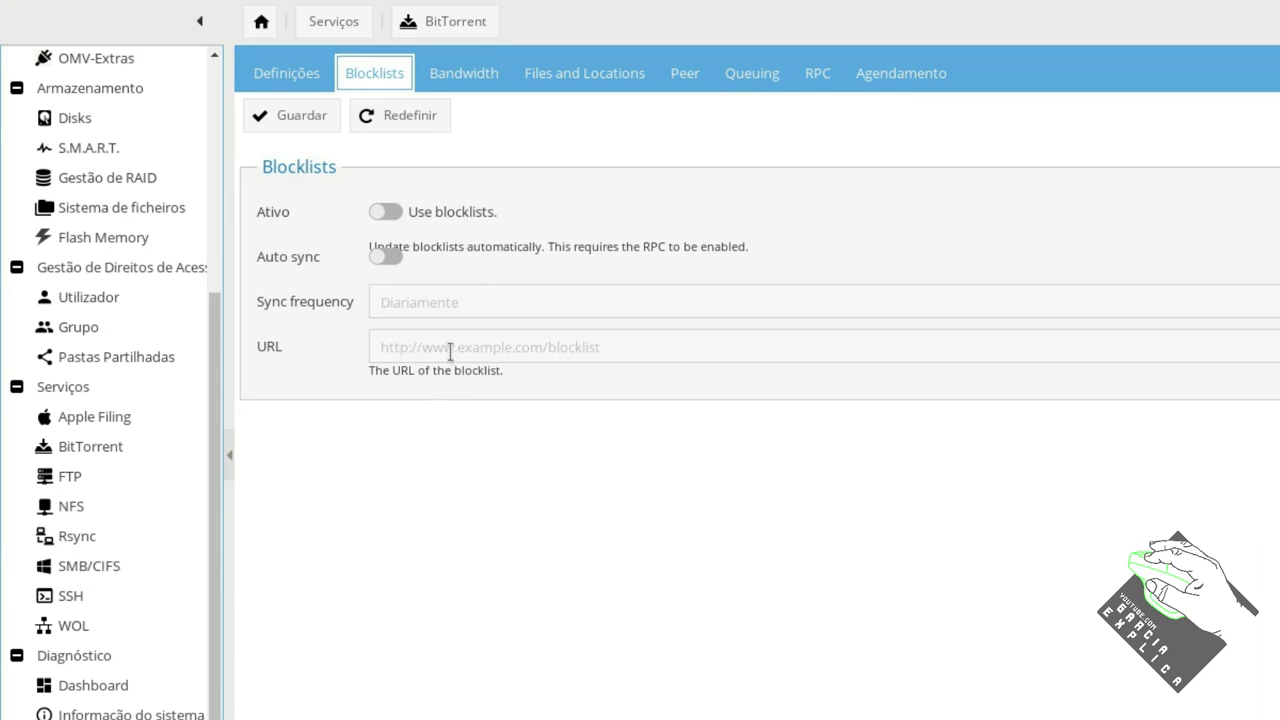
Under Bandwidth, turn on Limit upload at 10 KB/s and set upload slots to 1.
click(463, 73)
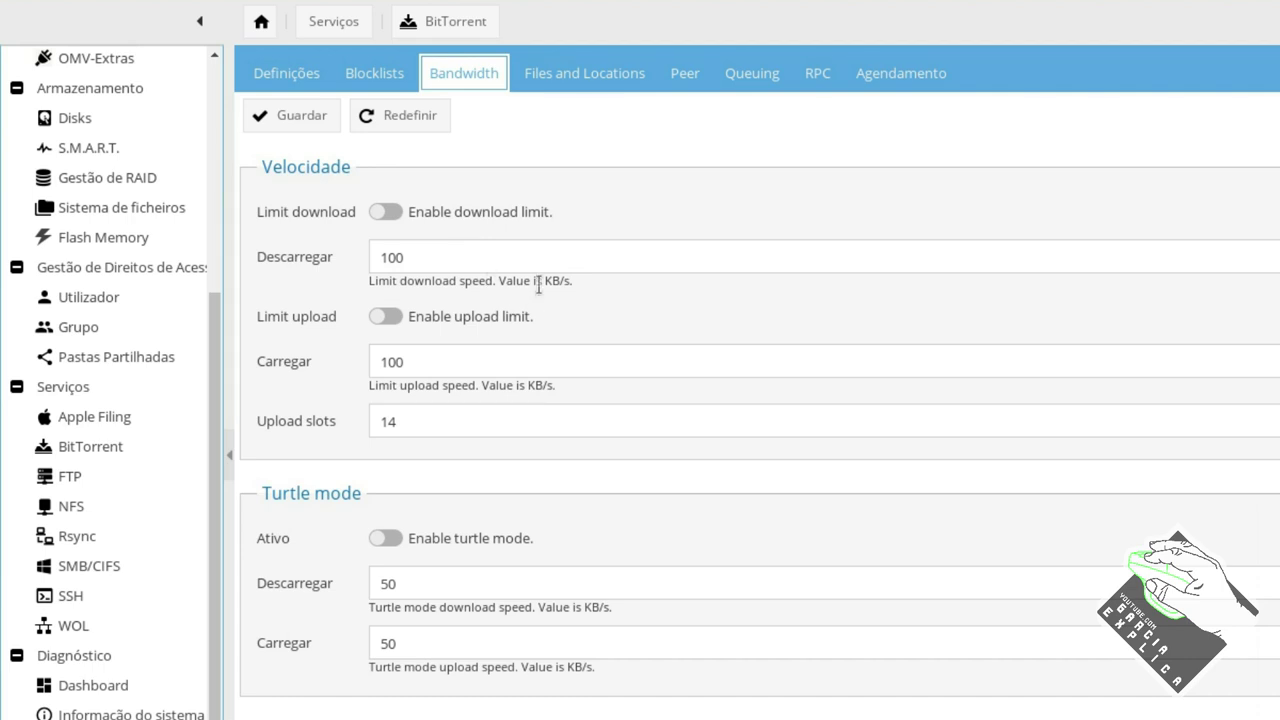
click(557, 257)
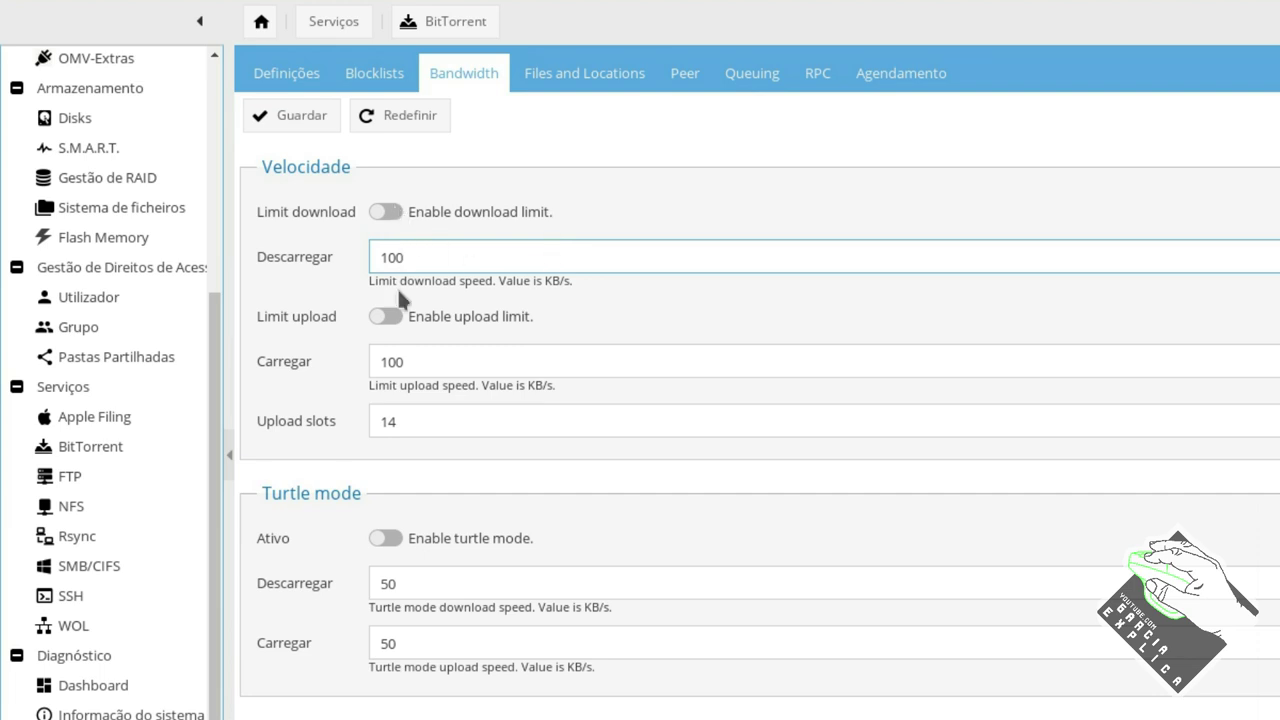
click(386, 317)
click(412, 362)
key(BackSpace)
click(425, 423)
key(BackSpace)
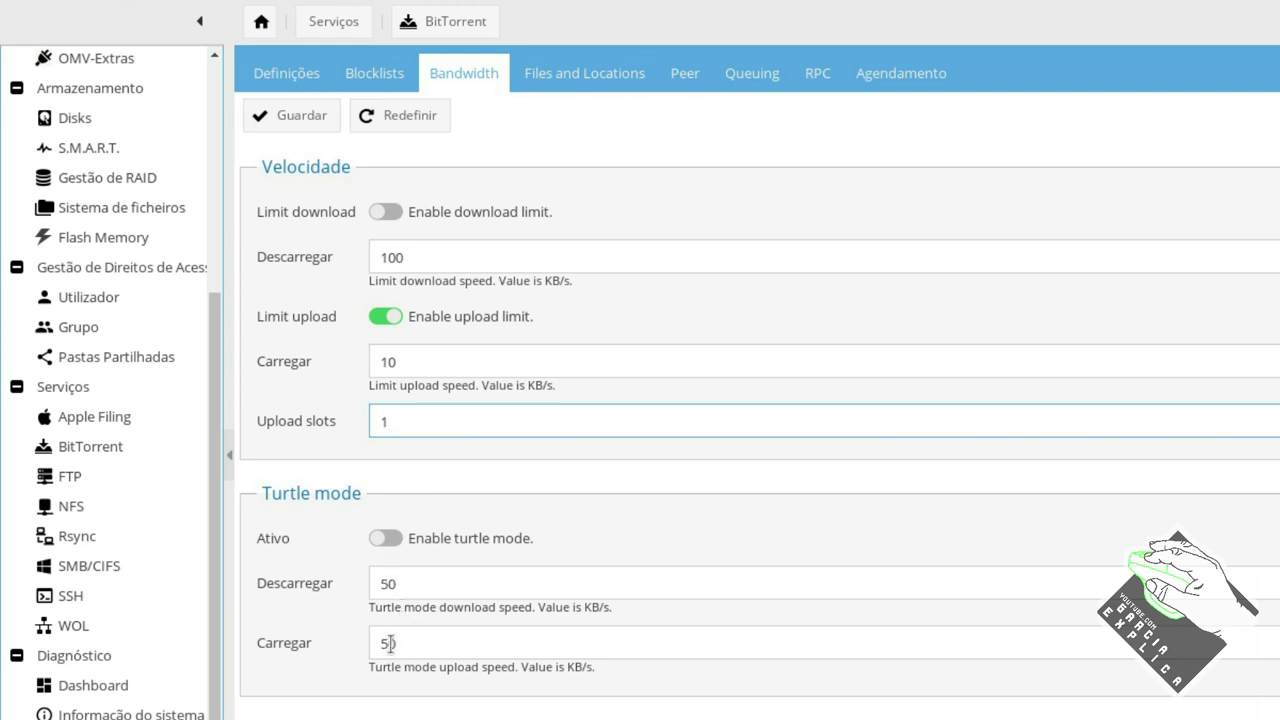
Look over the turtle mode download and upload speed values.
click(392, 582)
click(400, 641)
click(403, 582)
click(405, 645)
click(404, 582)
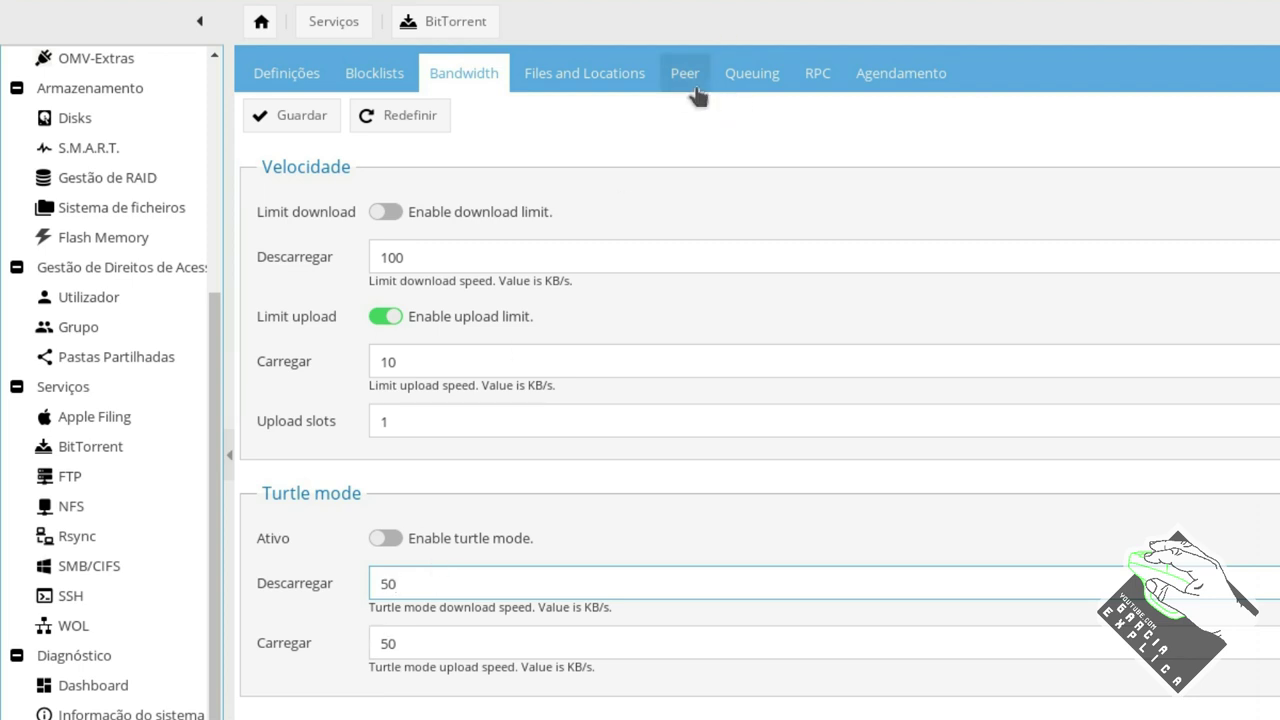
click(898, 73)
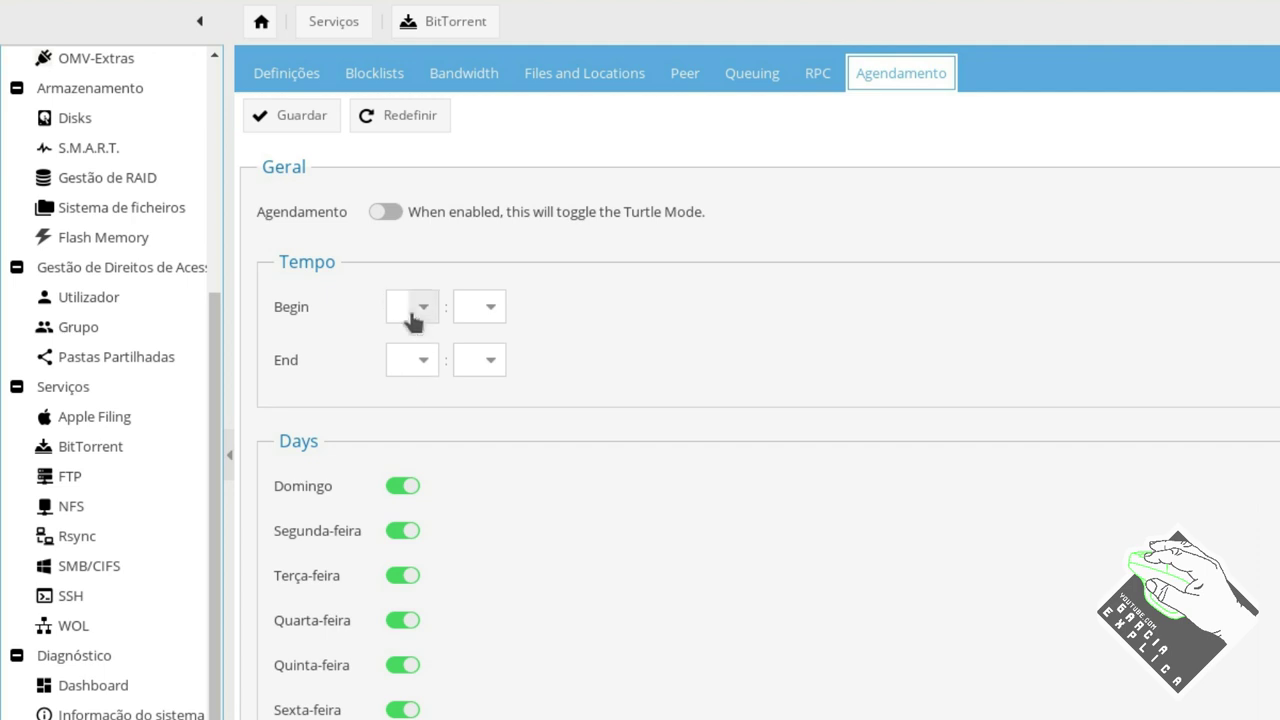
scroll(443, 690, down, 2)
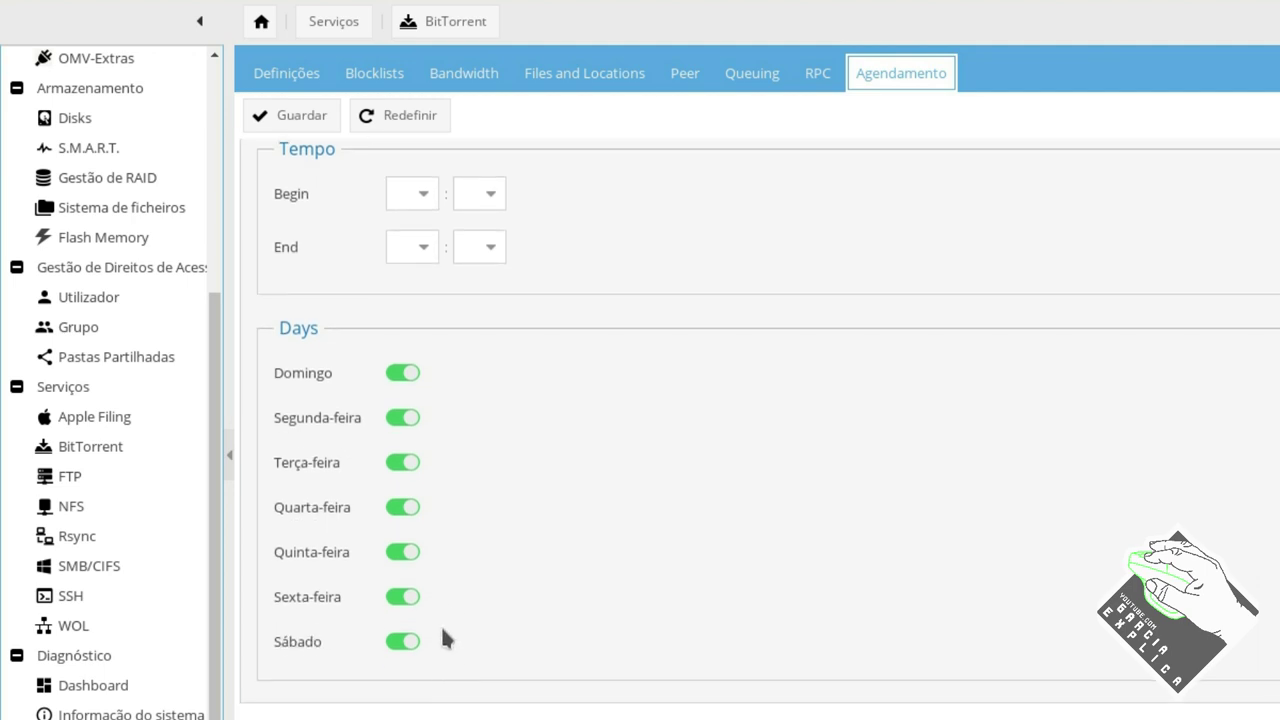
scroll(452, 615, up, 2)
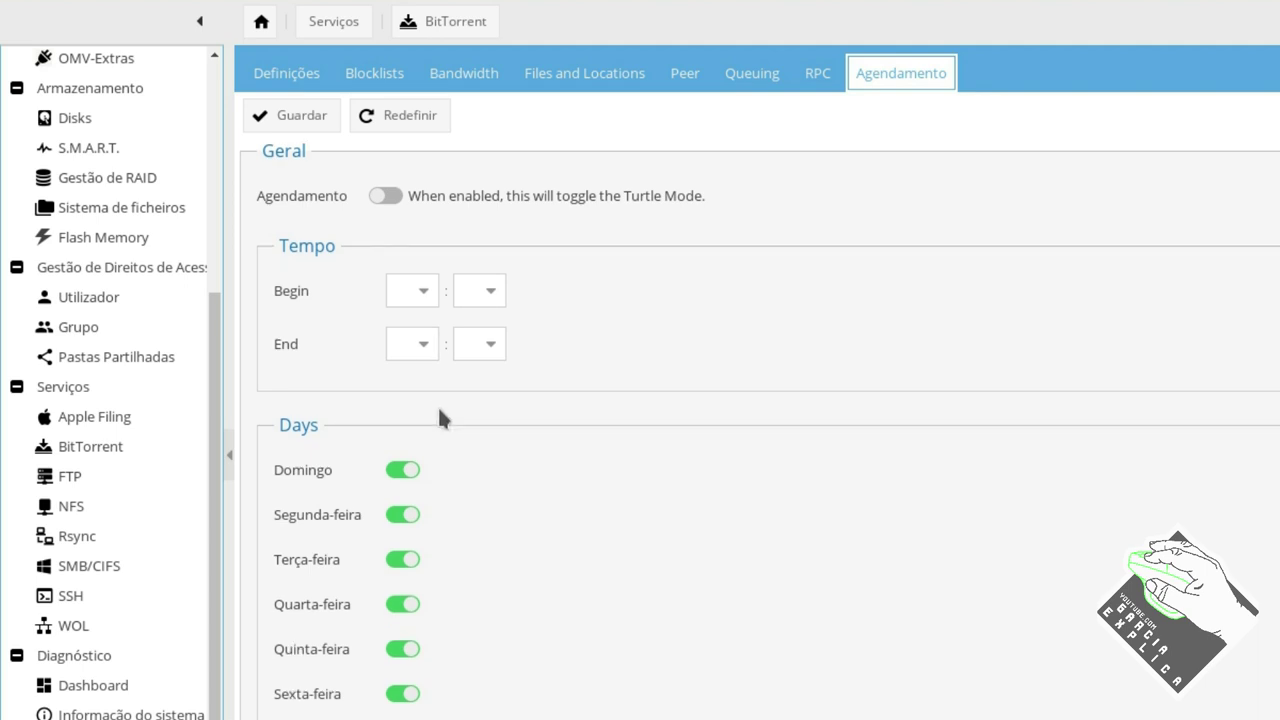
scroll(440, 414, down, 4)
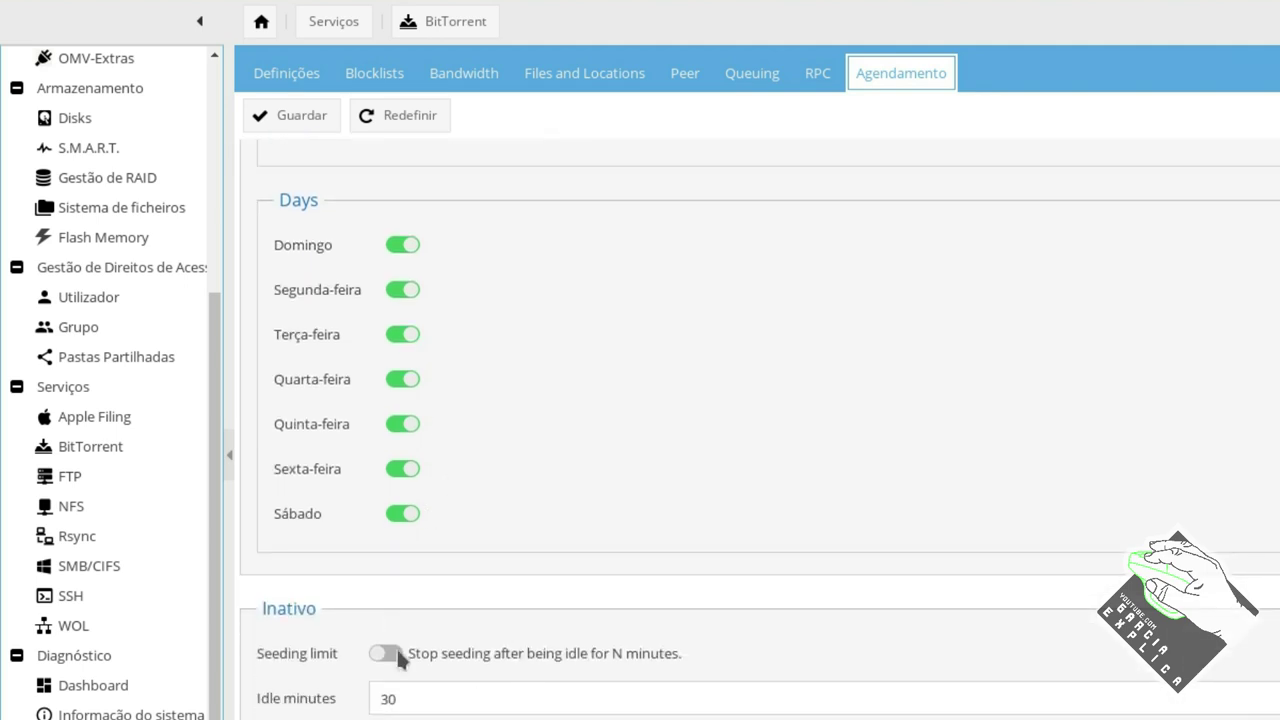
double_click(410, 698)
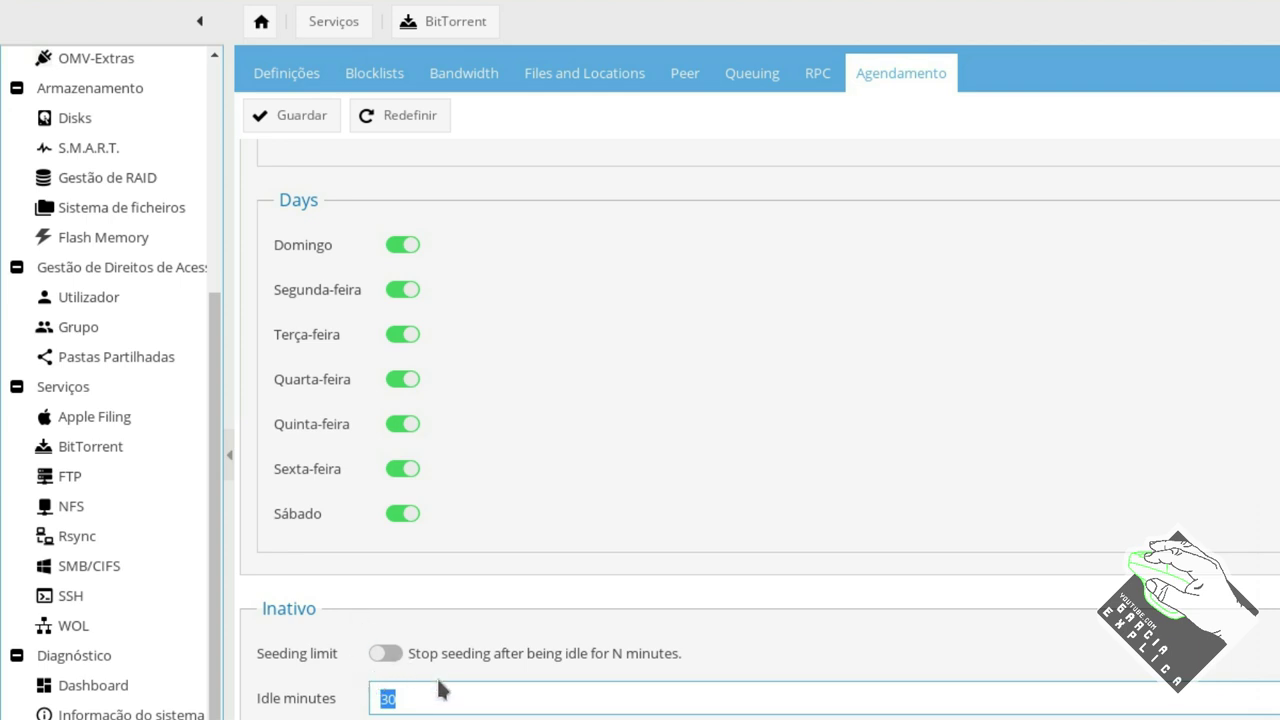
scroll(440, 706, up, 2)
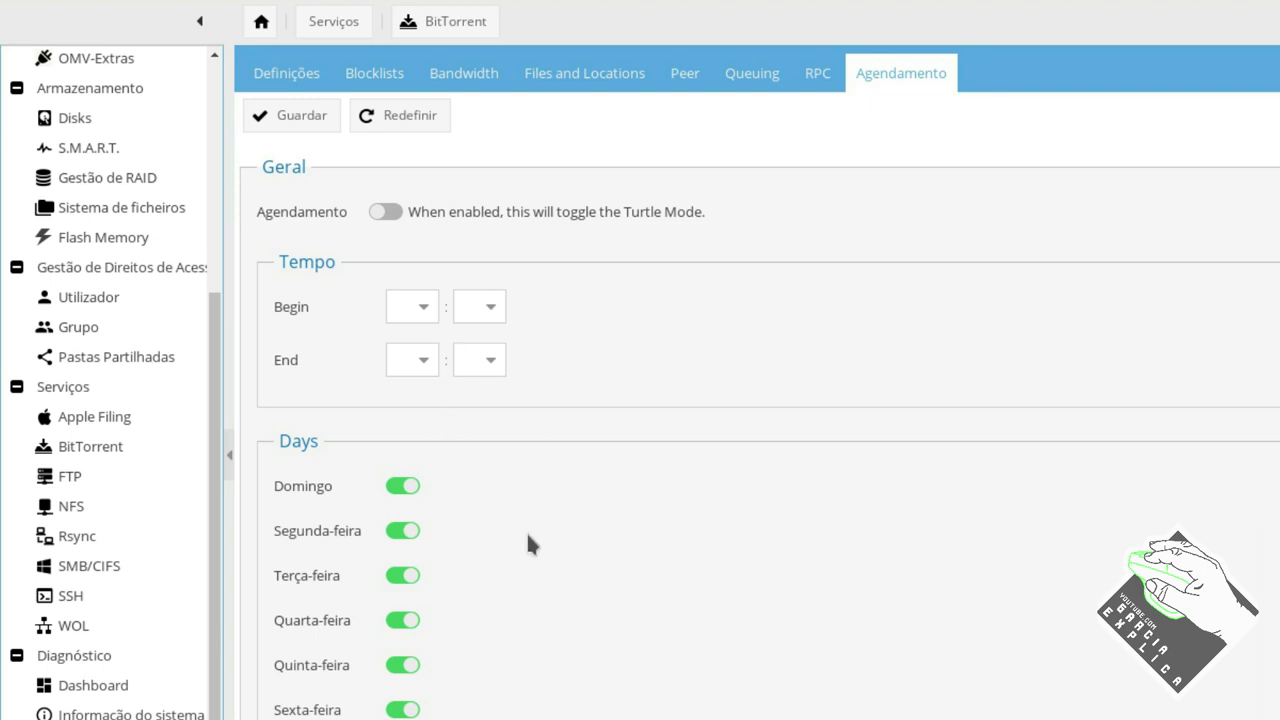
click(448, 80)
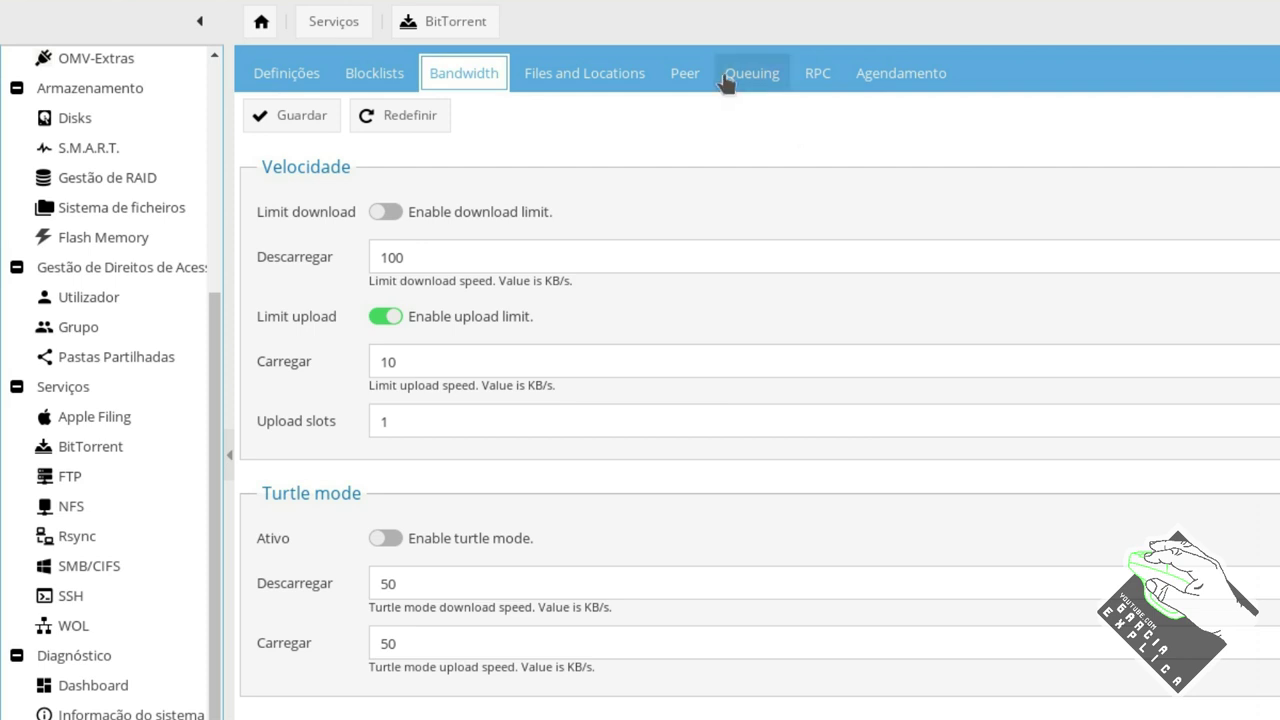
Look over the Peer settings, then the Queuing settings, and save.
click(685, 74)
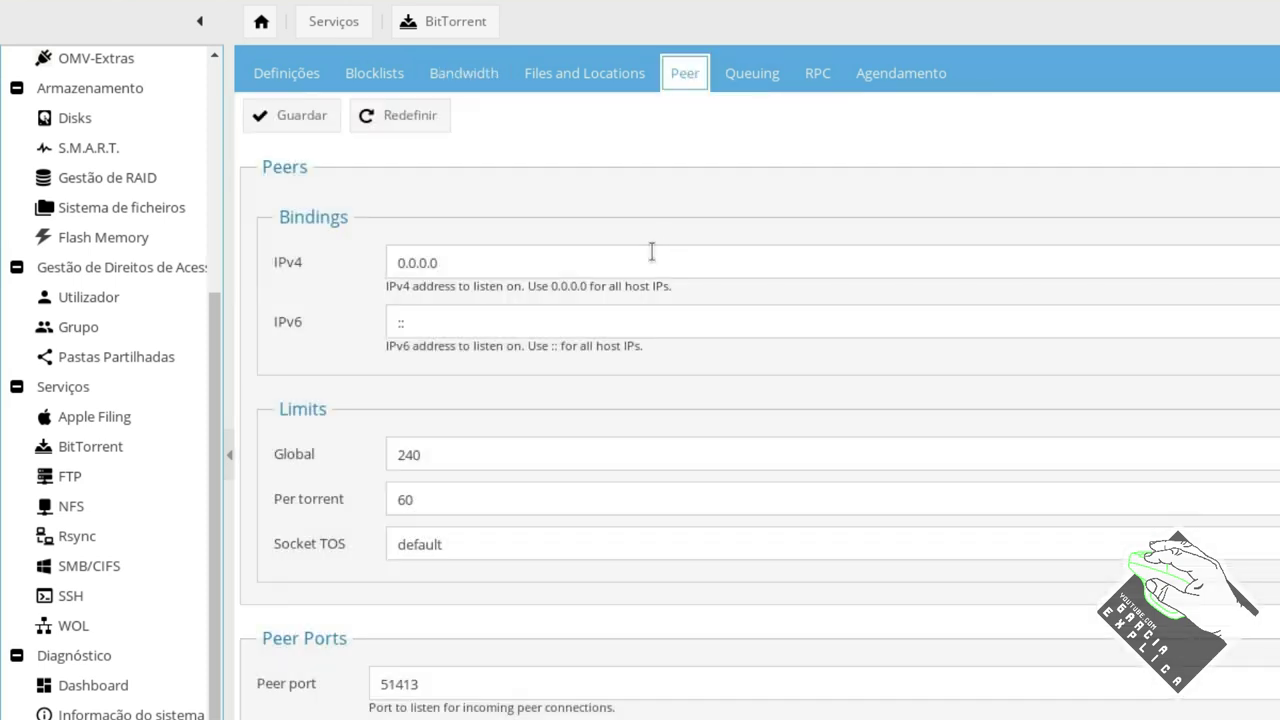
click(733, 92)
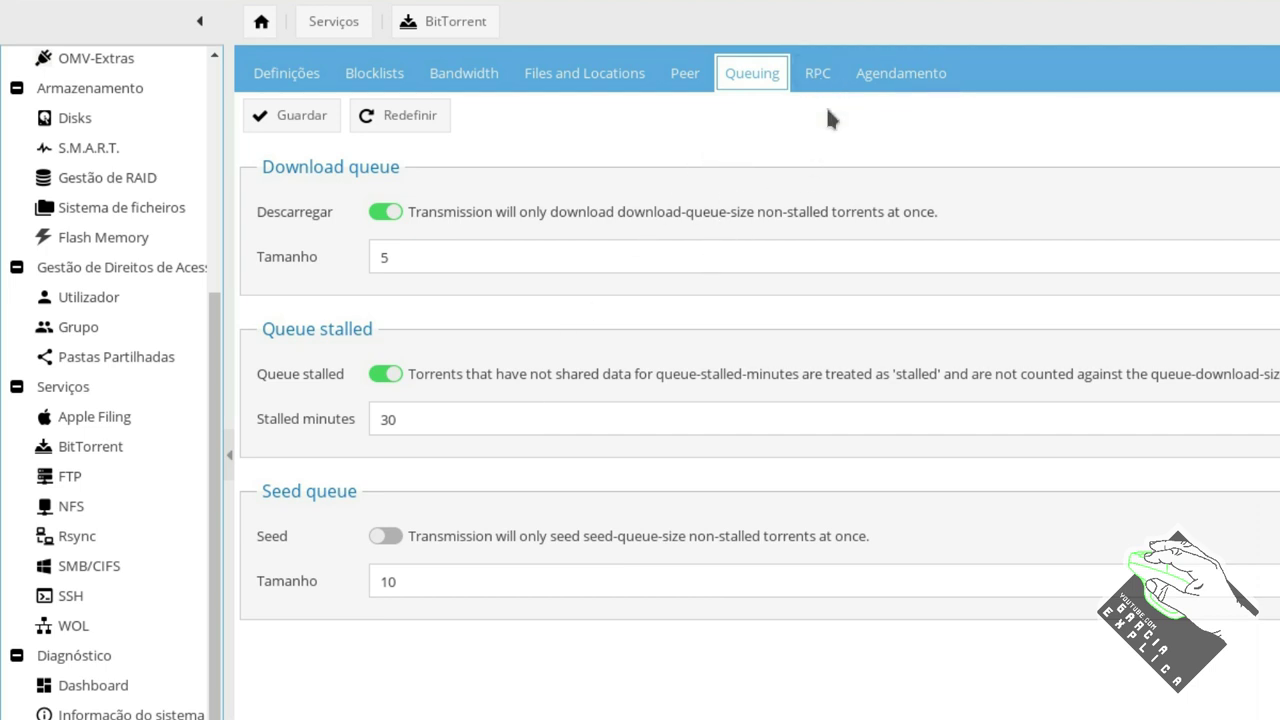
click(296, 117)
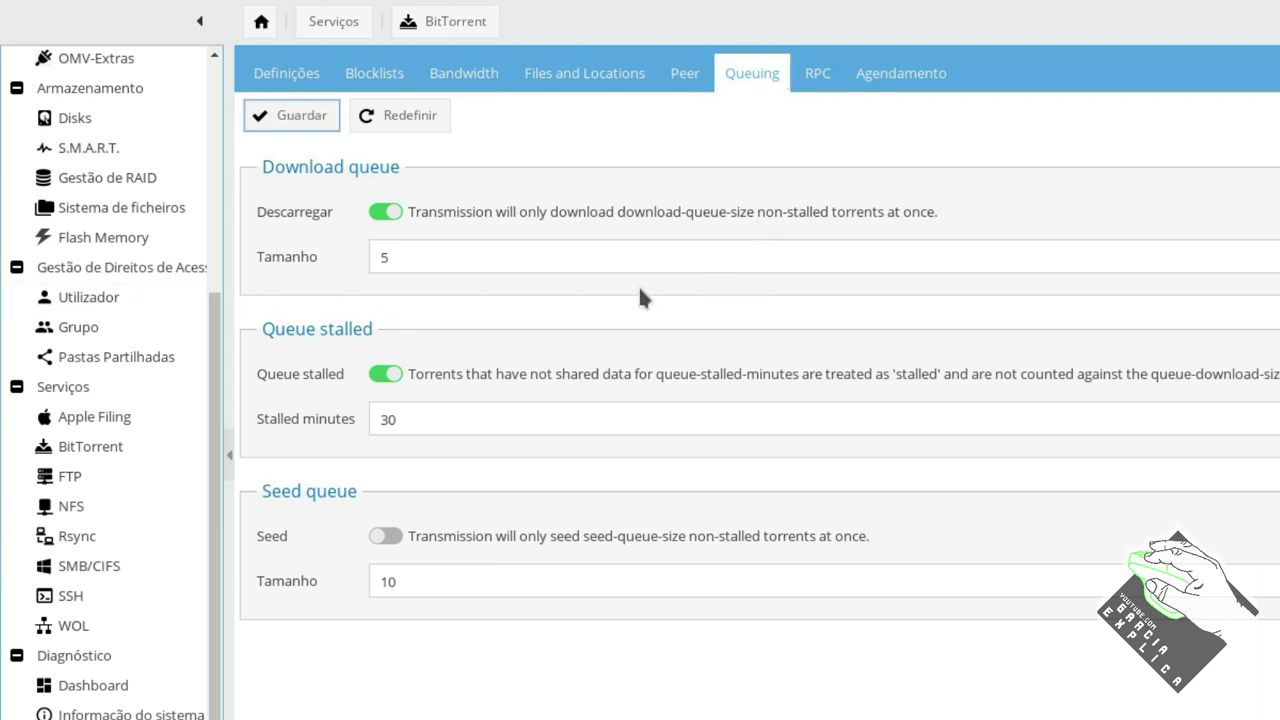
click(283, 118)
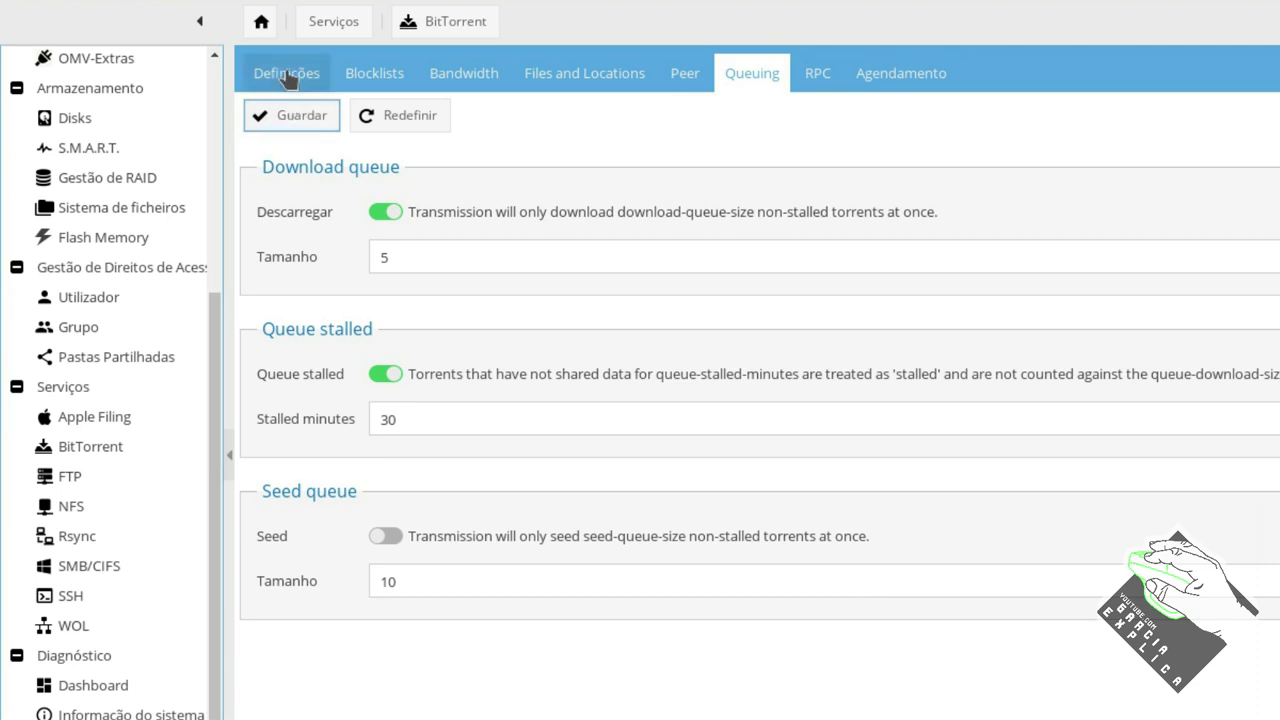
Save the BitTorrent general settings and dismiss the 'no download directory' error.
click(287, 75)
click(290, 112)
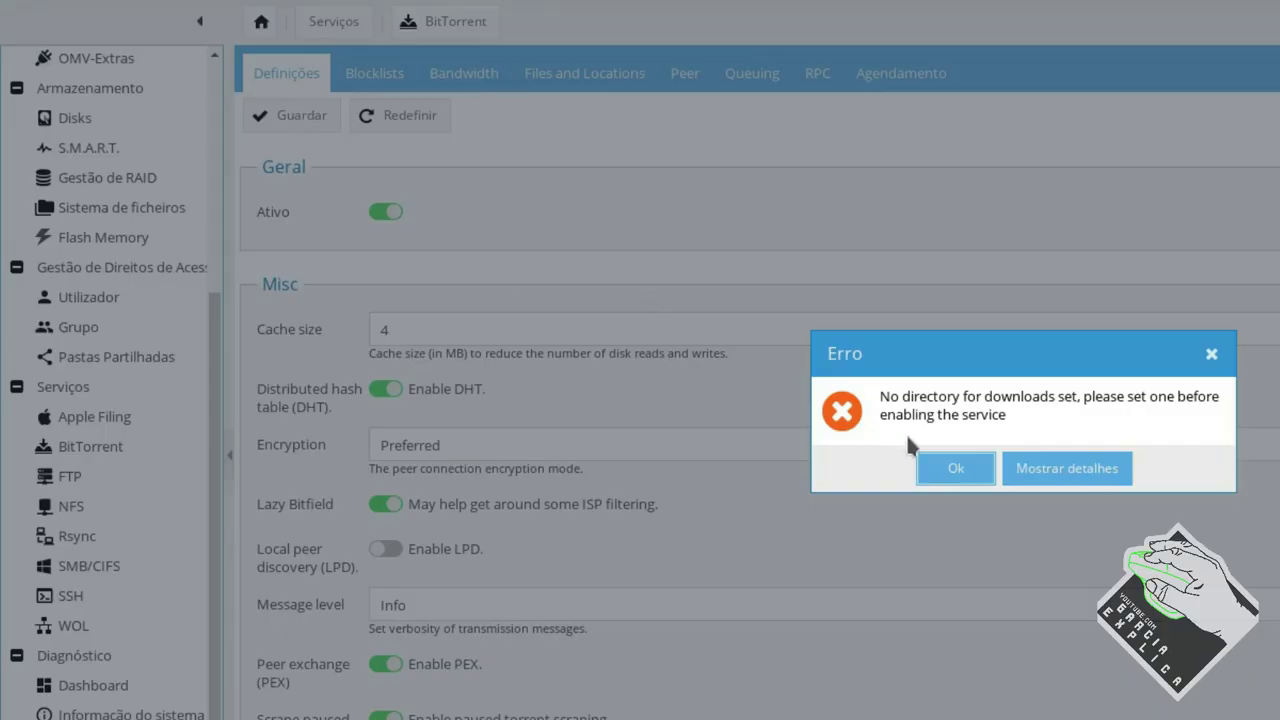
click(956, 470)
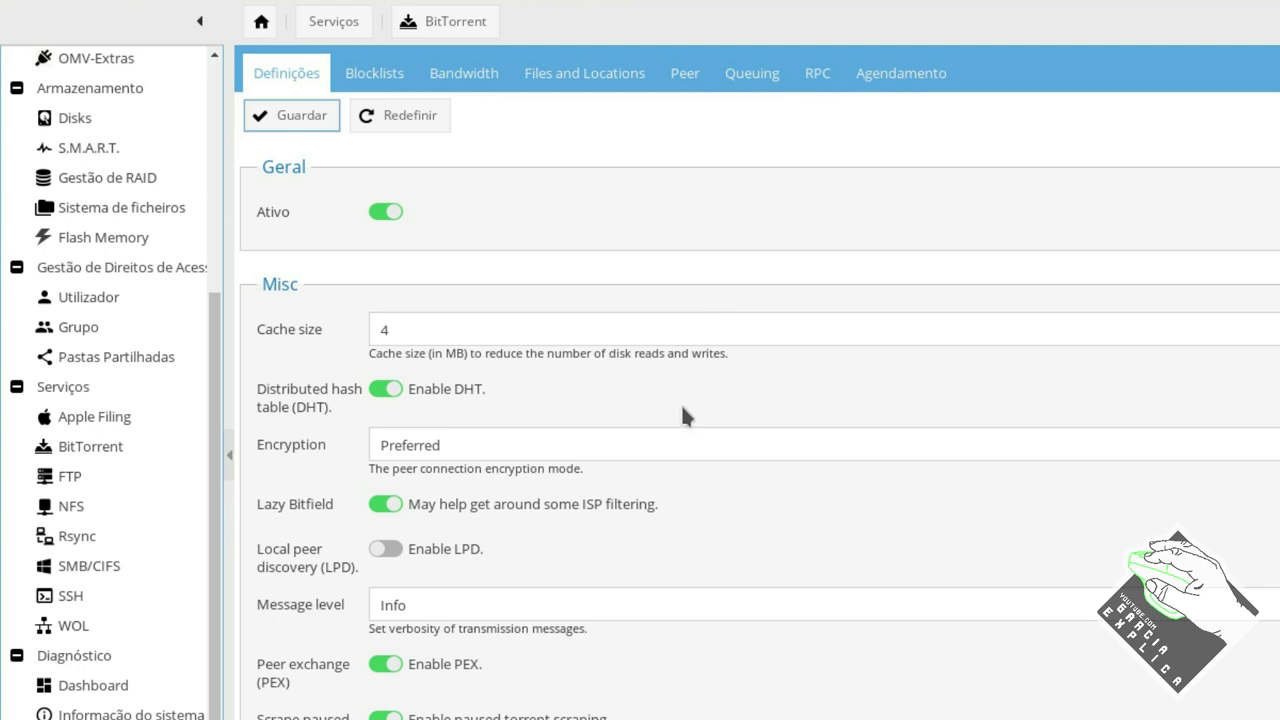
scroll(681, 402, down, 2)
scroll(688, 590, up, 2)
Set the download directory to 'torrent' inside the ftp shared folder and save.
click(588, 74)
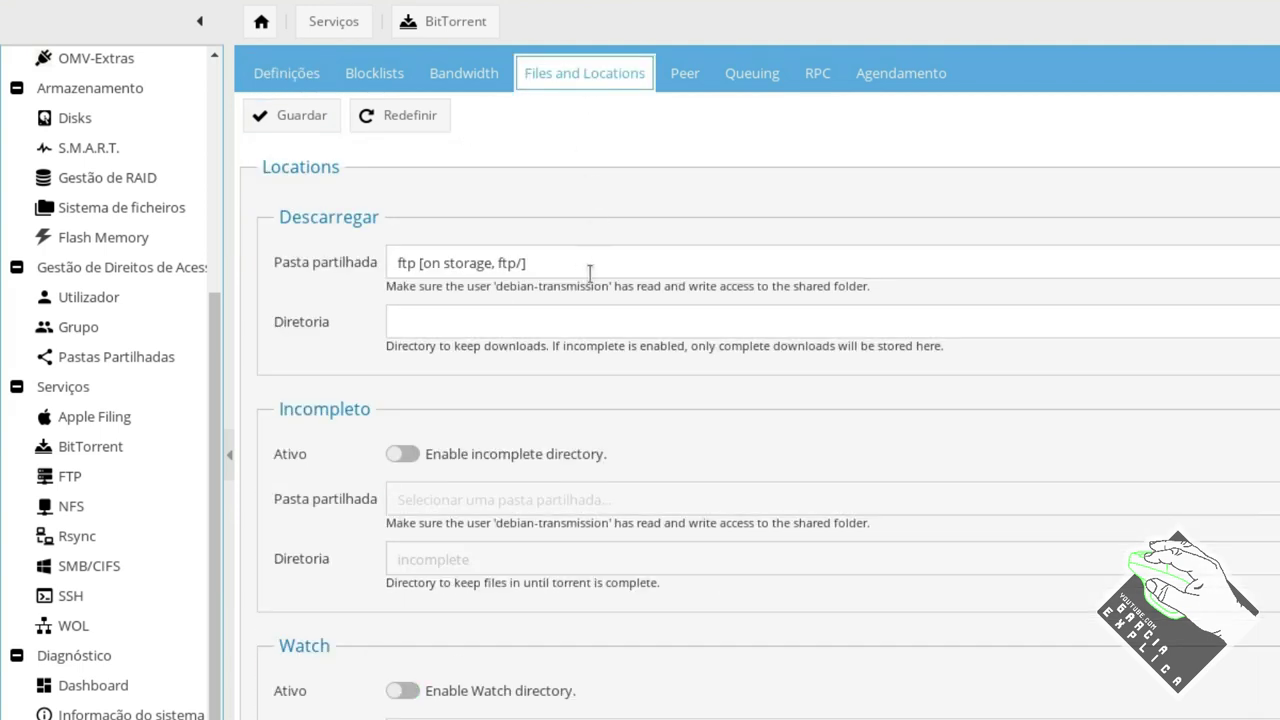
click(573, 327)
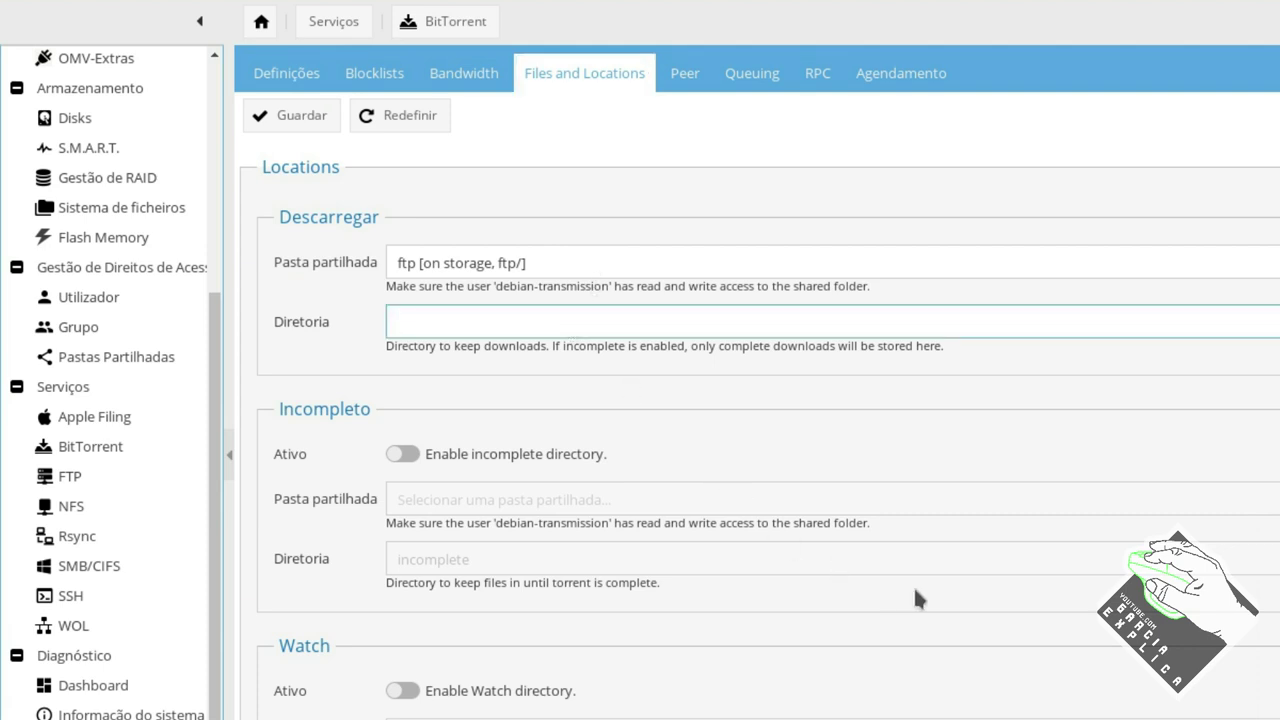
text(torrent)
scroll(843, 481, down, 3)
scroll(843, 481, up, 3)
double_click(430, 322)
click(496, 252)
click(267, 286)
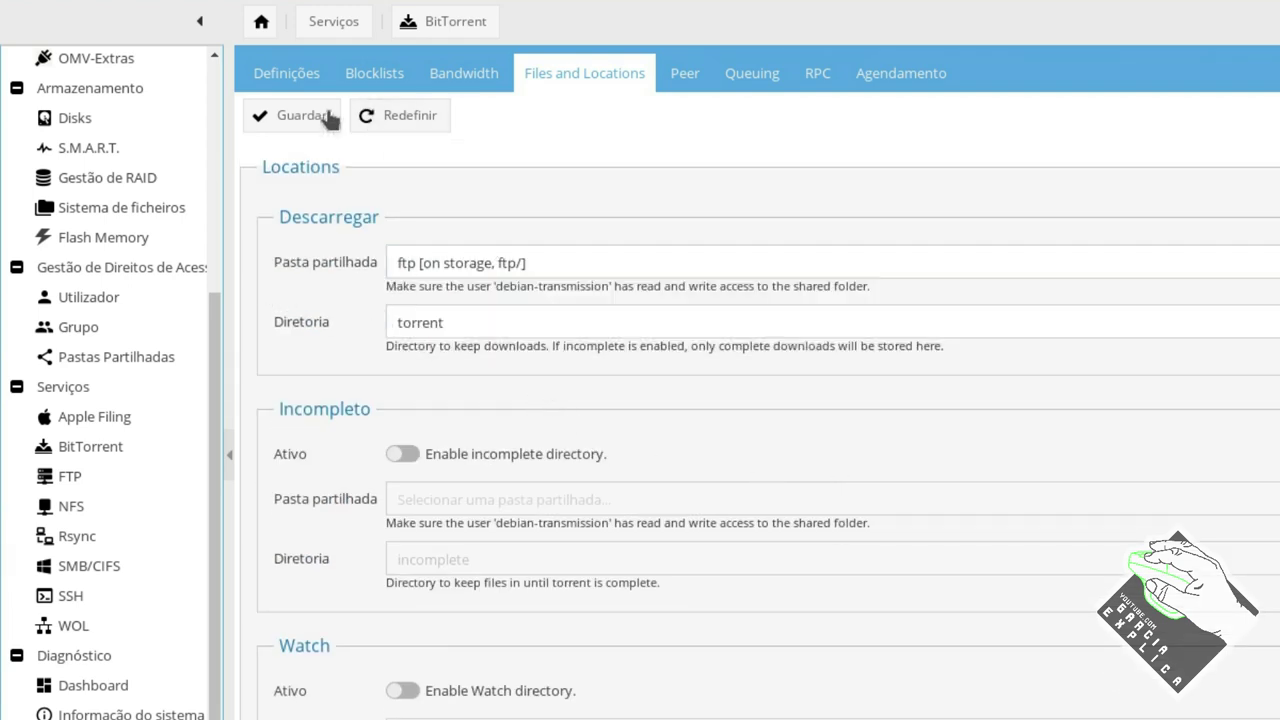
click(300, 115)
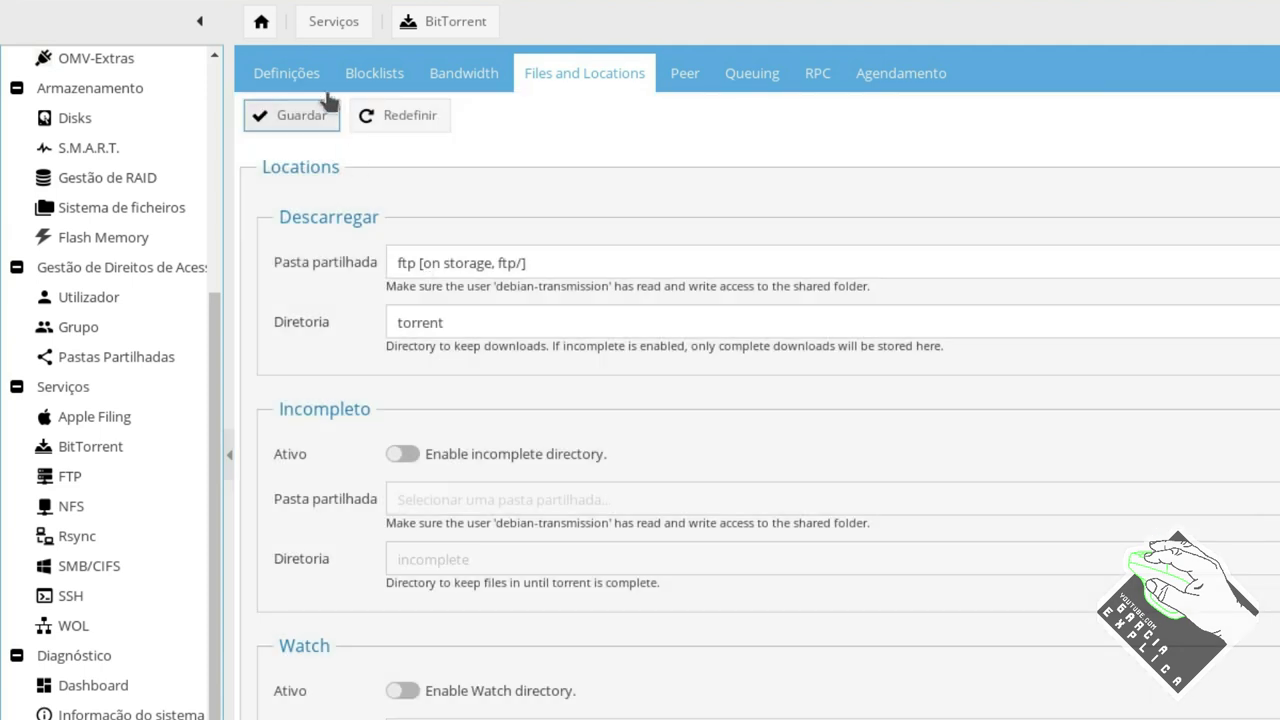
Save the general BitTorrent settings again and apply the pending configuration changes.
click(290, 75)
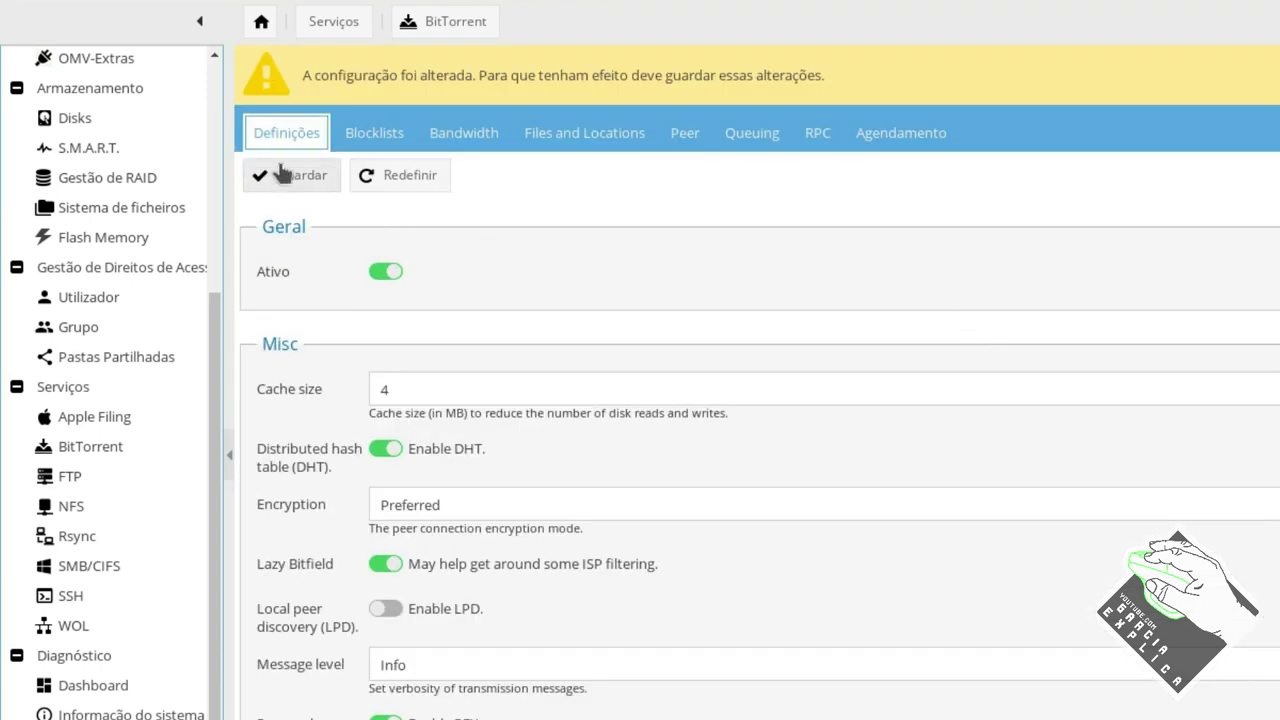
click(300, 175)
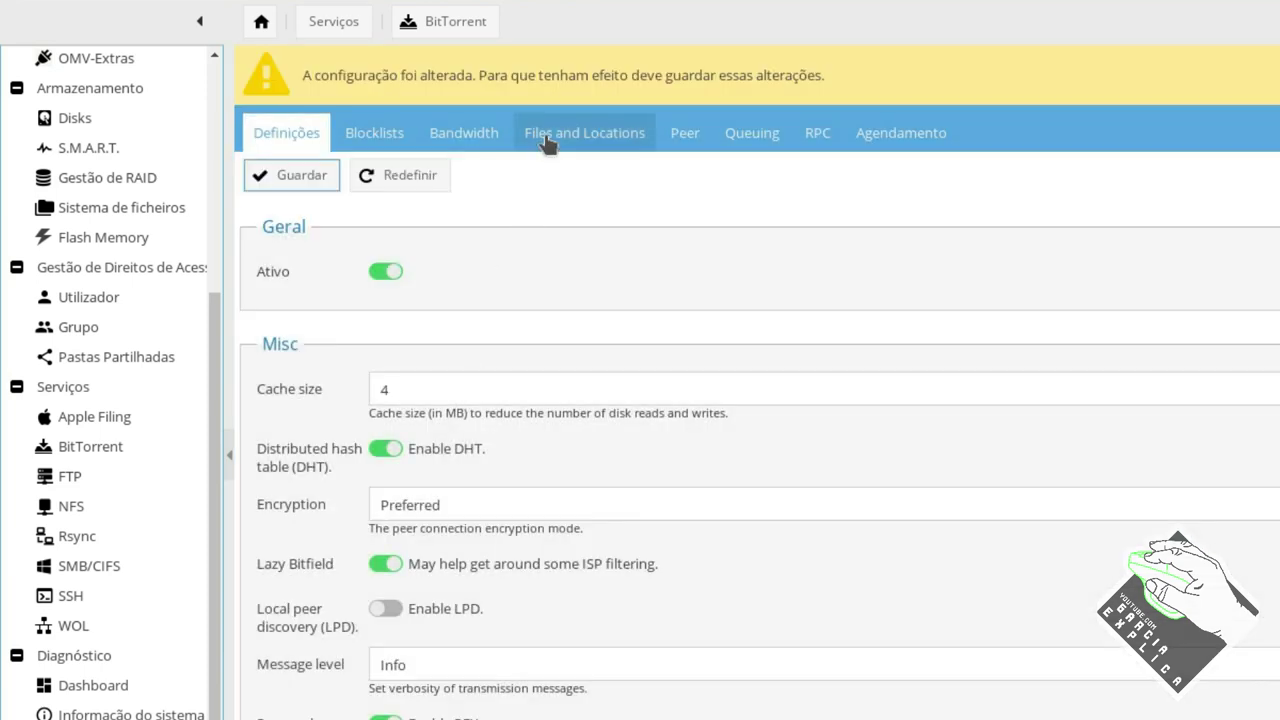
click(548, 136)
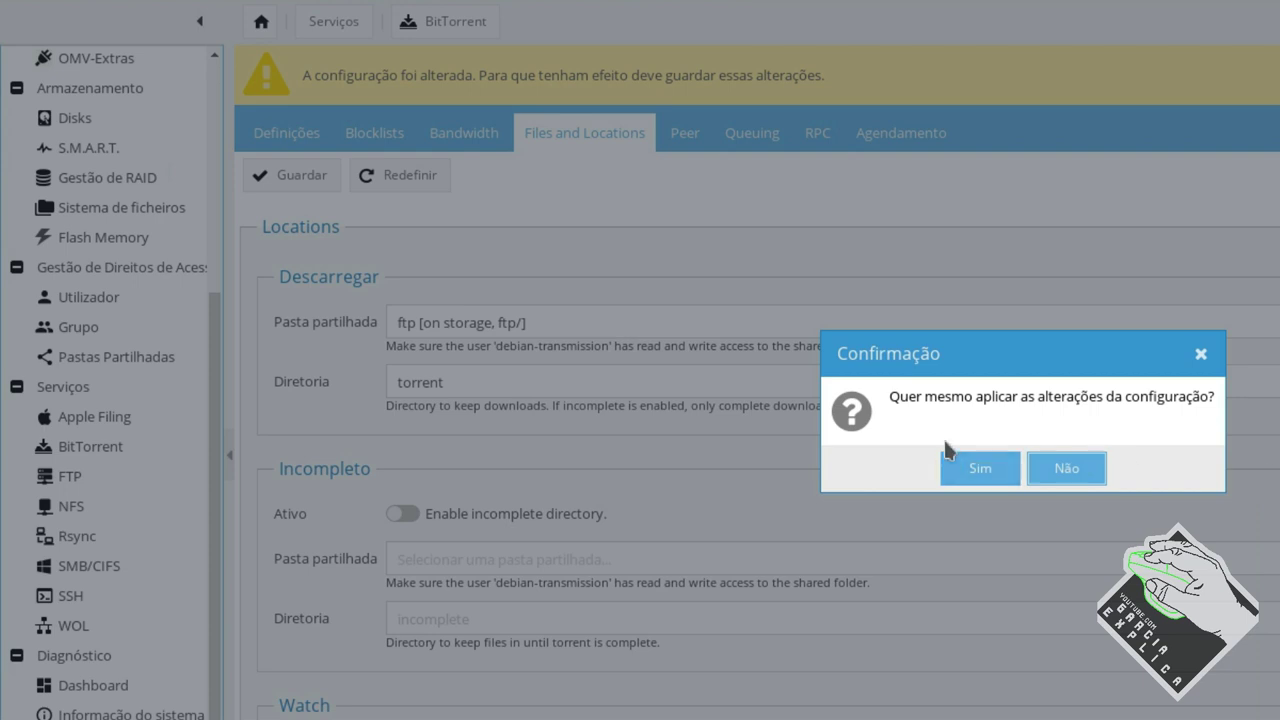
click(977, 466)
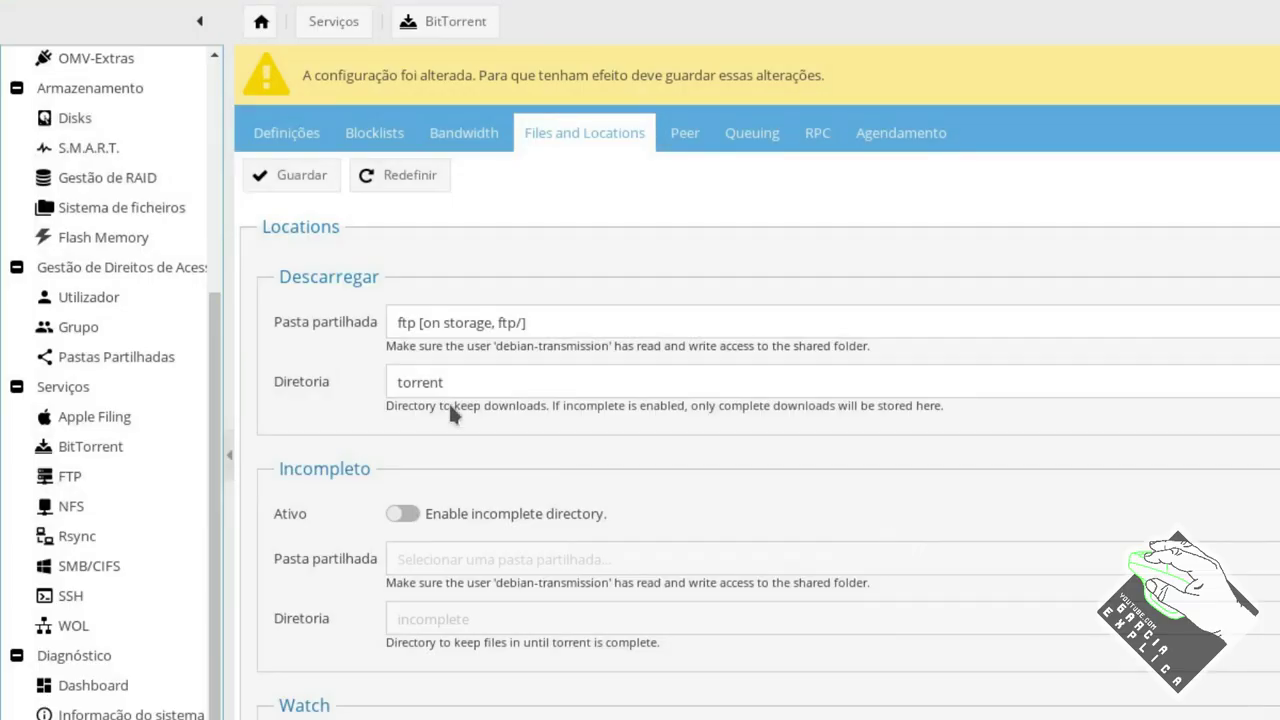
Review the general BitTorrent settings, then the blocklist settings.
click(268, 132)
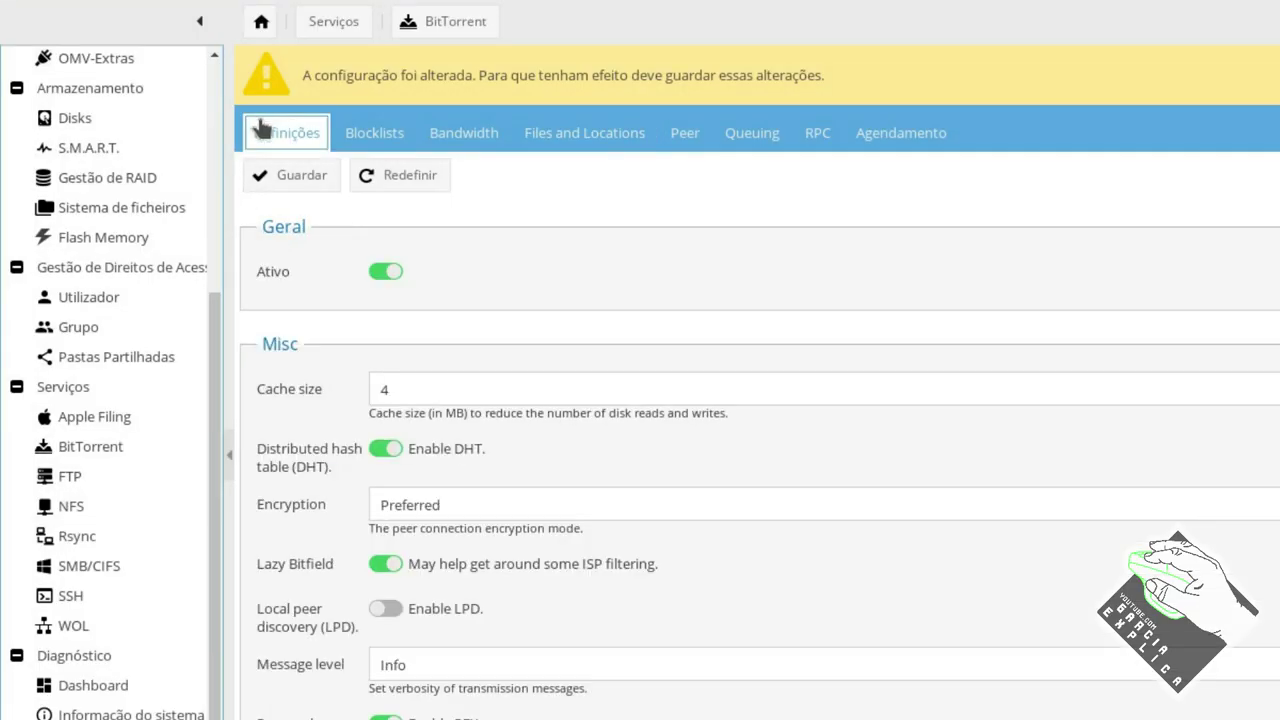
scroll(503, 278, down, 2)
scroll(503, 270, up, 2)
click(396, 138)
Flip through the Bandwidth, Files, Peer, Queuing, RPC and Scheduling tabs, settling on RPC.
click(470, 80)
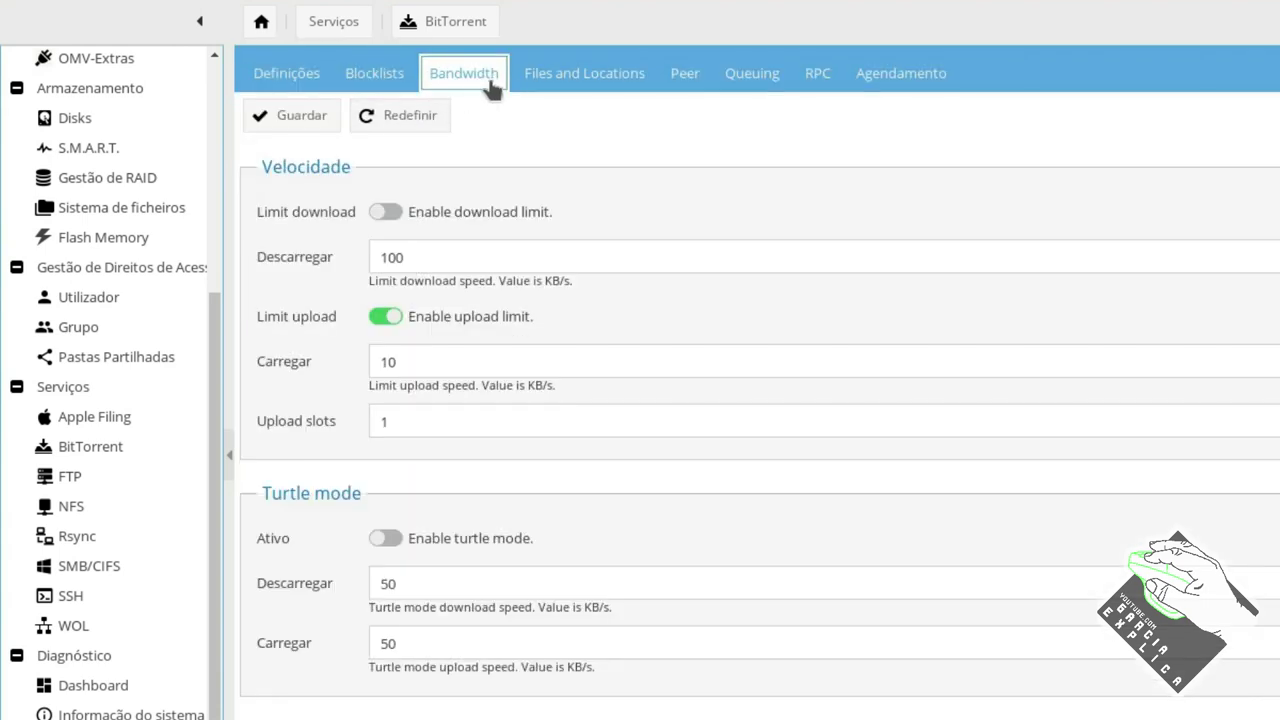
click(580, 78)
click(688, 80)
click(755, 76)
click(825, 70)
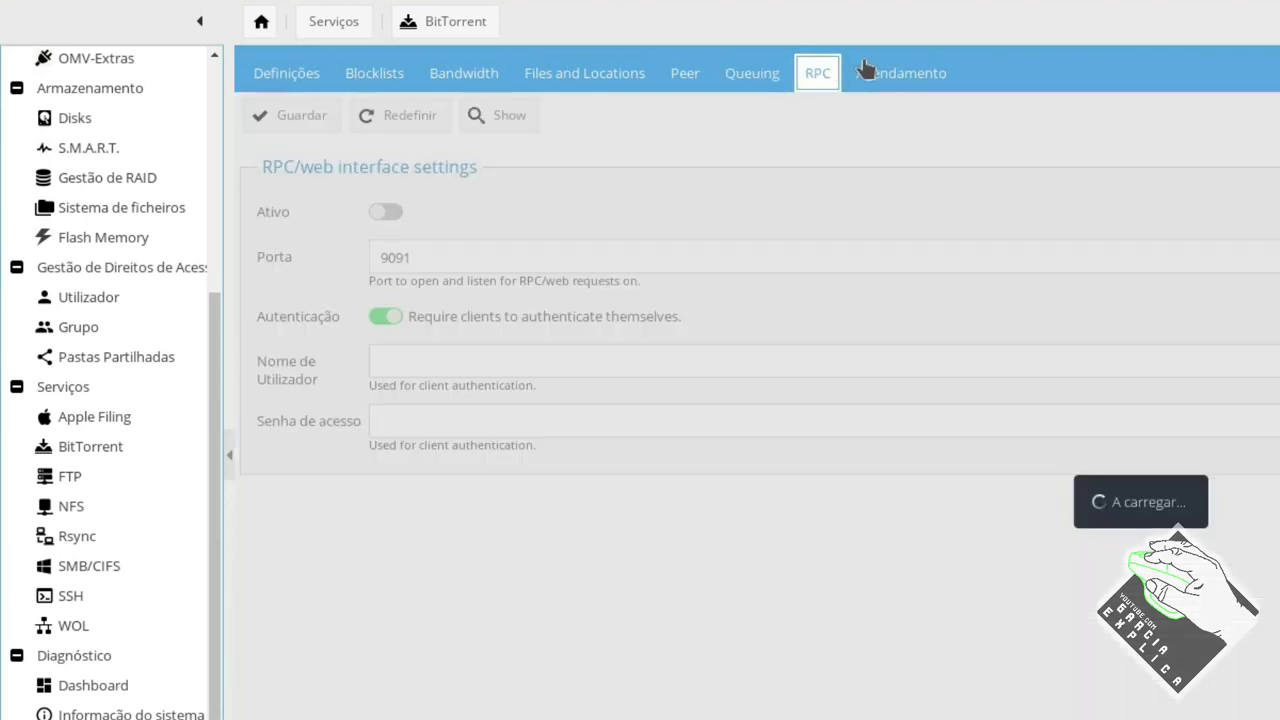
click(866, 70)
click(818, 72)
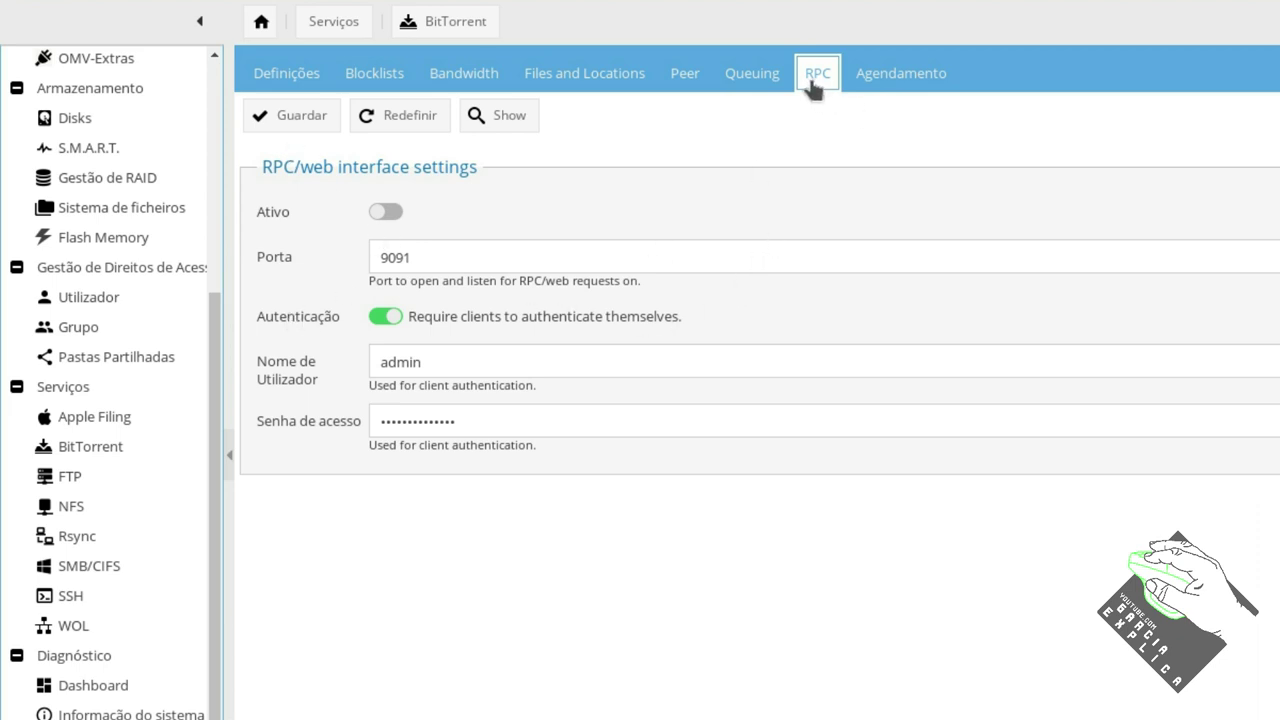
Turn on the RPC web interface, leaving the port at 9091.
click(386, 212)
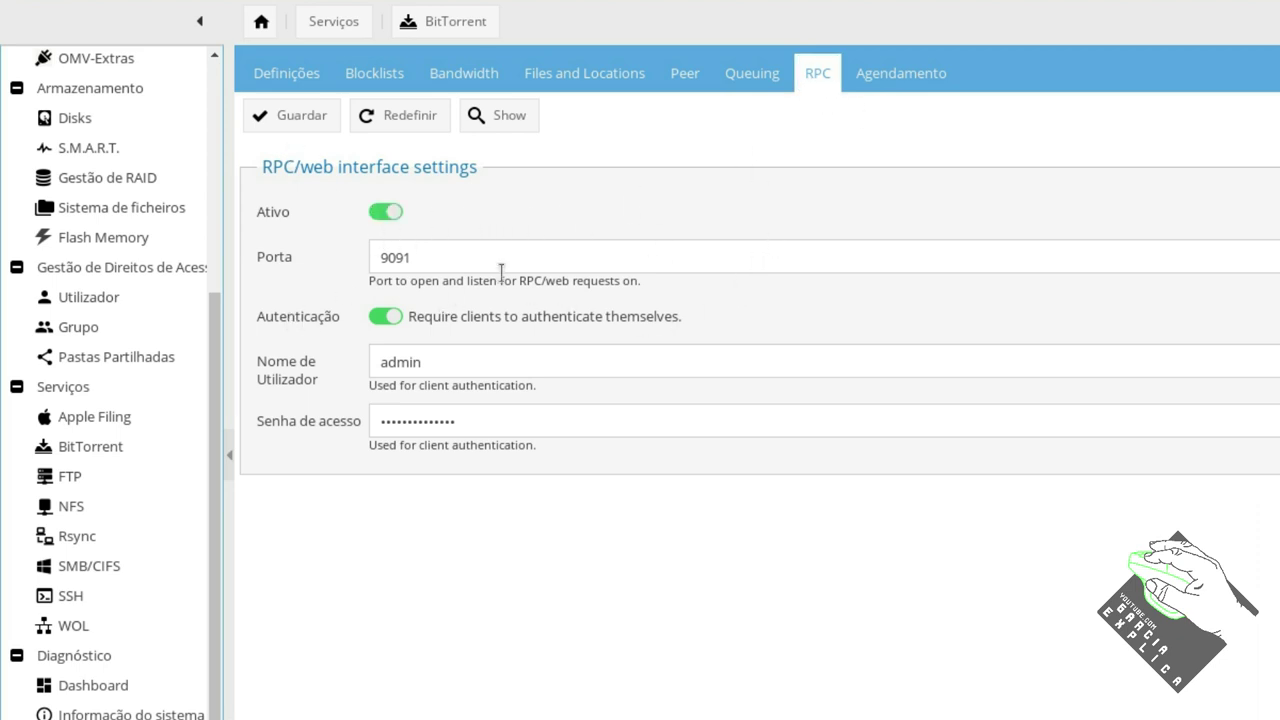
double_click(466, 253)
click(460, 254)
drag(454, 254, 358, 262)
click(440, 256)
drag(446, 258, 351, 266)
click(416, 257)
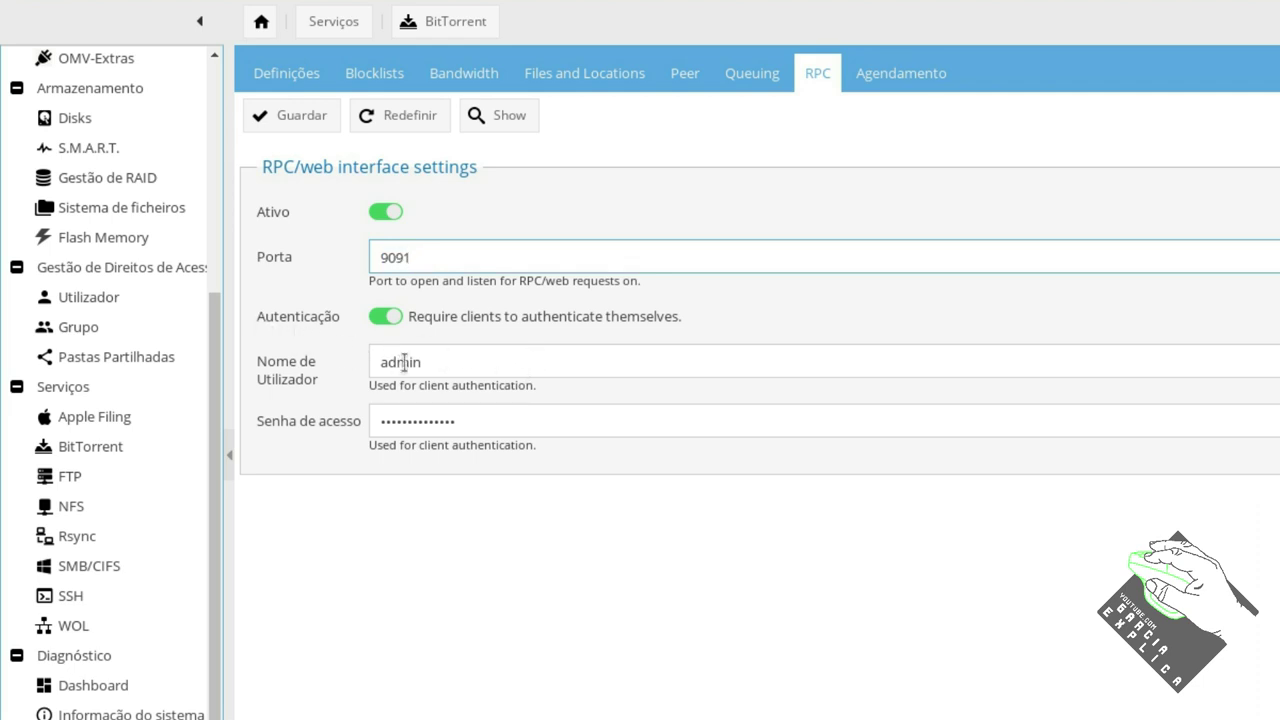
Replace the RPC access password, save and apply, then launch the Transmission web interface.
drag(466, 420, 371, 420)
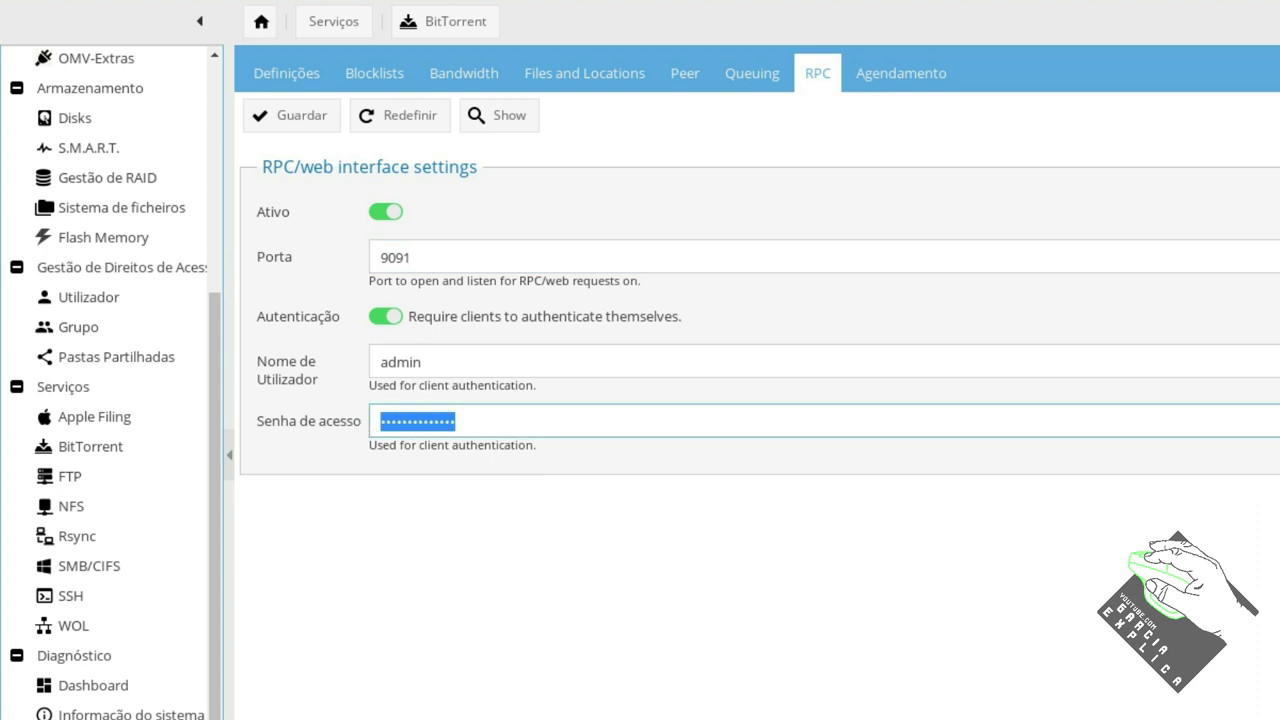
key(End)
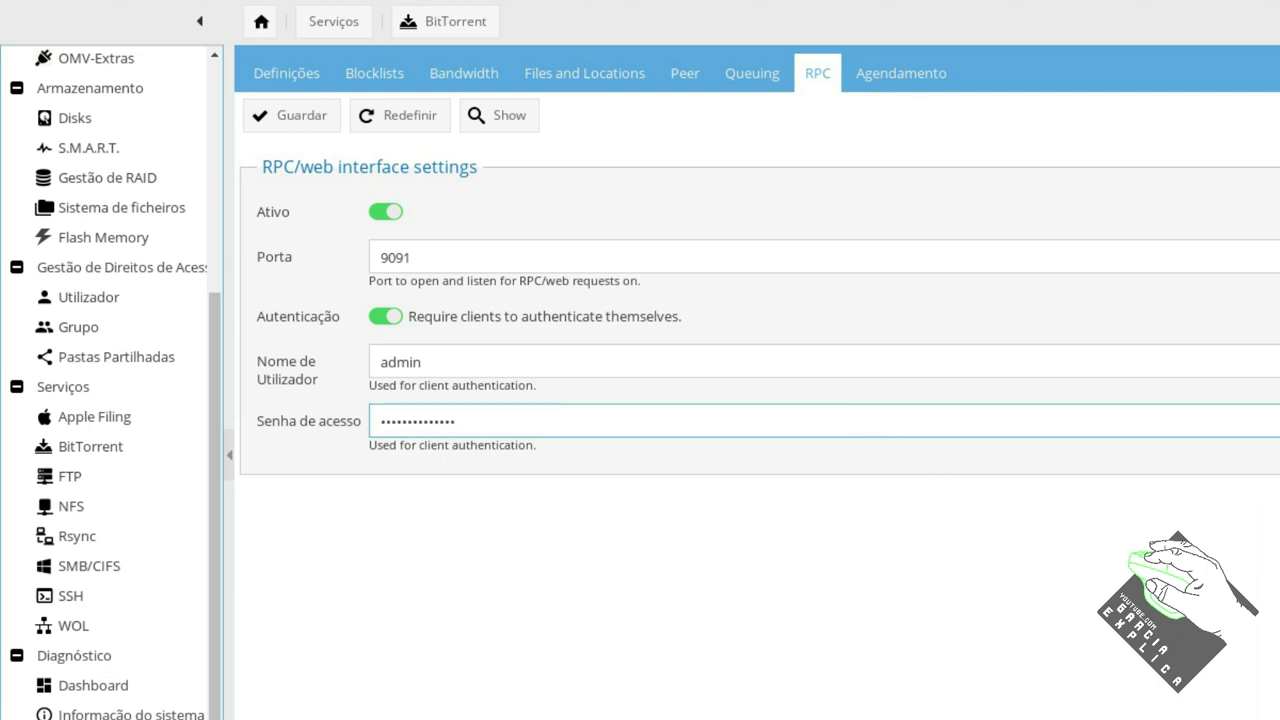
key(ctrl+a)
text(••••••••)
click(290, 115)
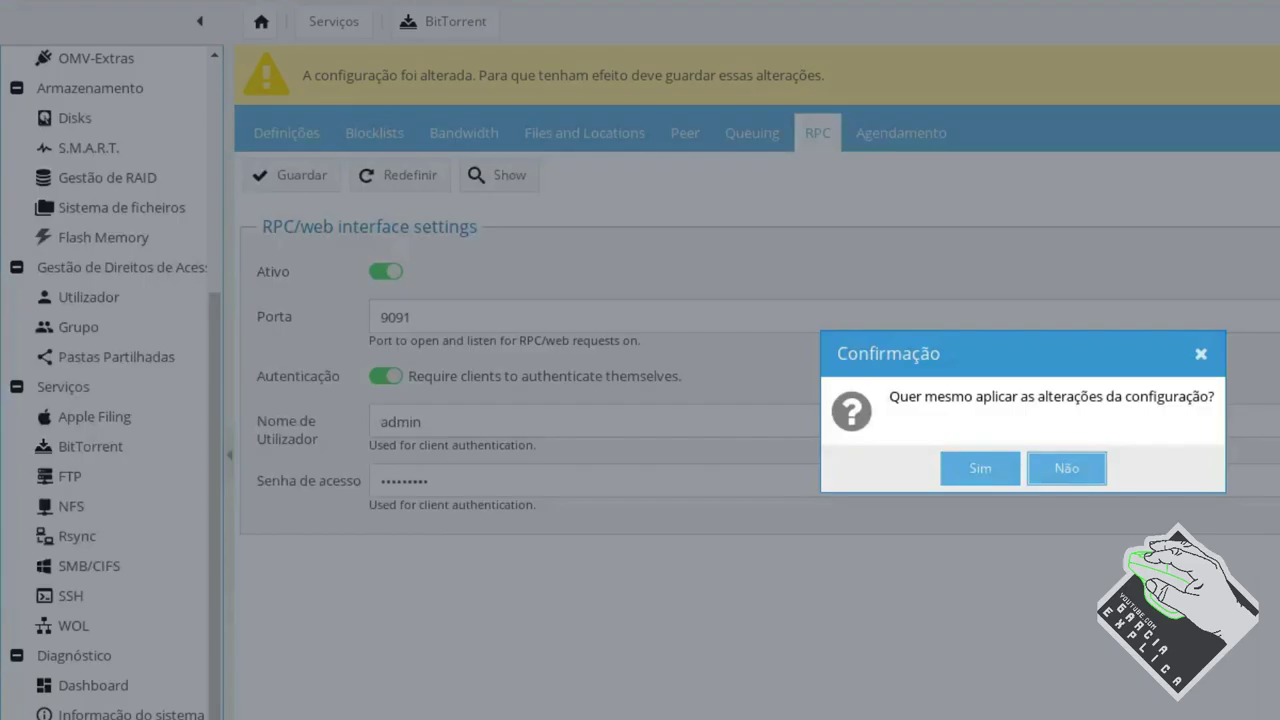
click(982, 476)
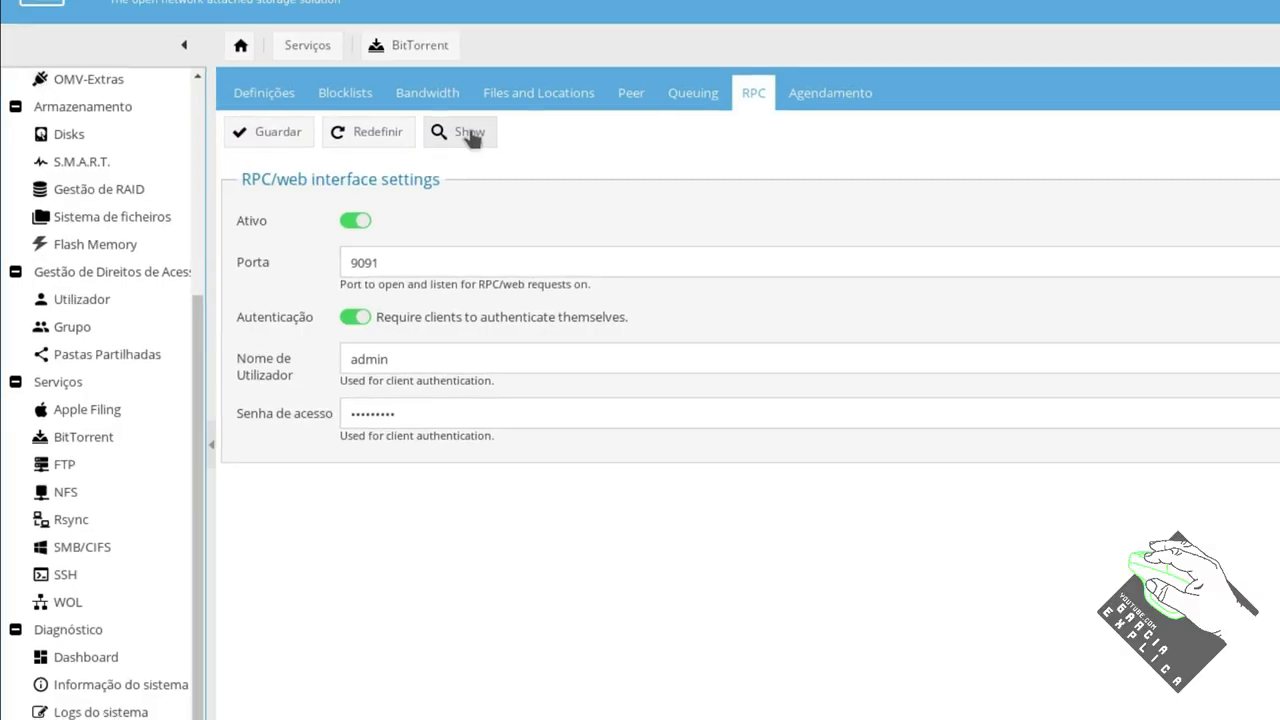
click(474, 134)
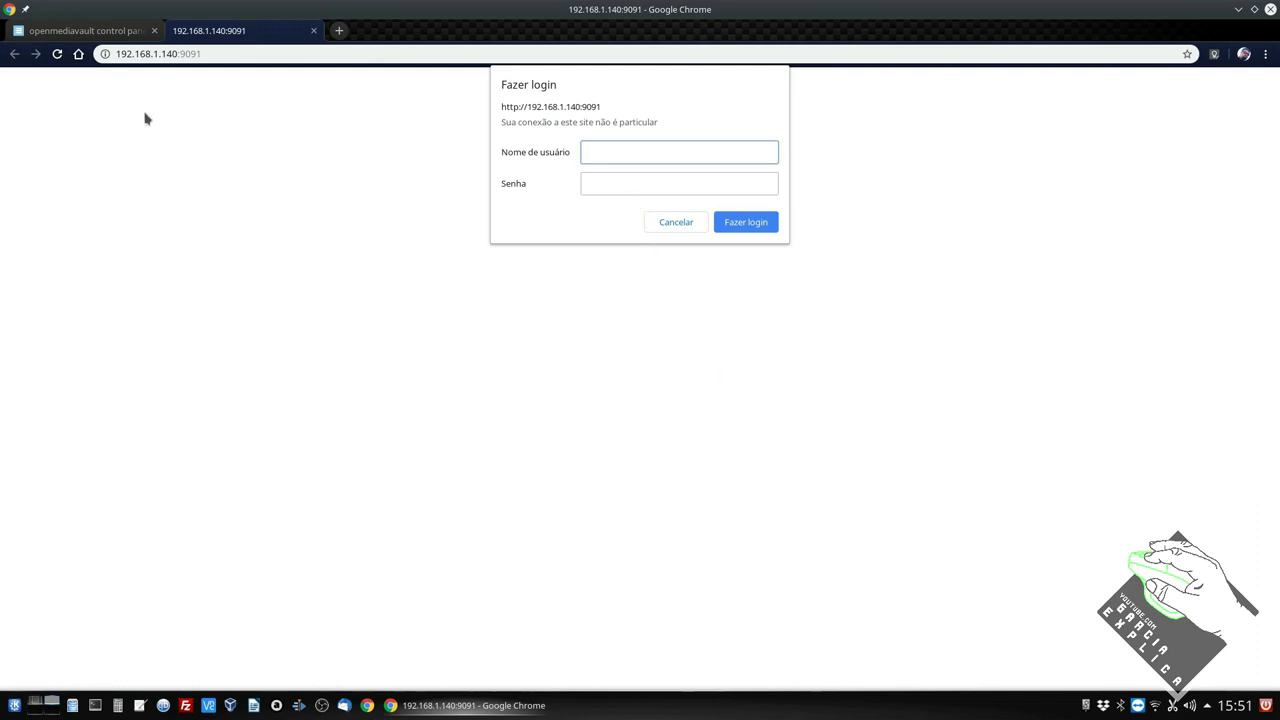
Compare the control panel and Transmission tabs, checking the :9091 port in the address.
click(80, 30)
drag(241, 54, 195, 54)
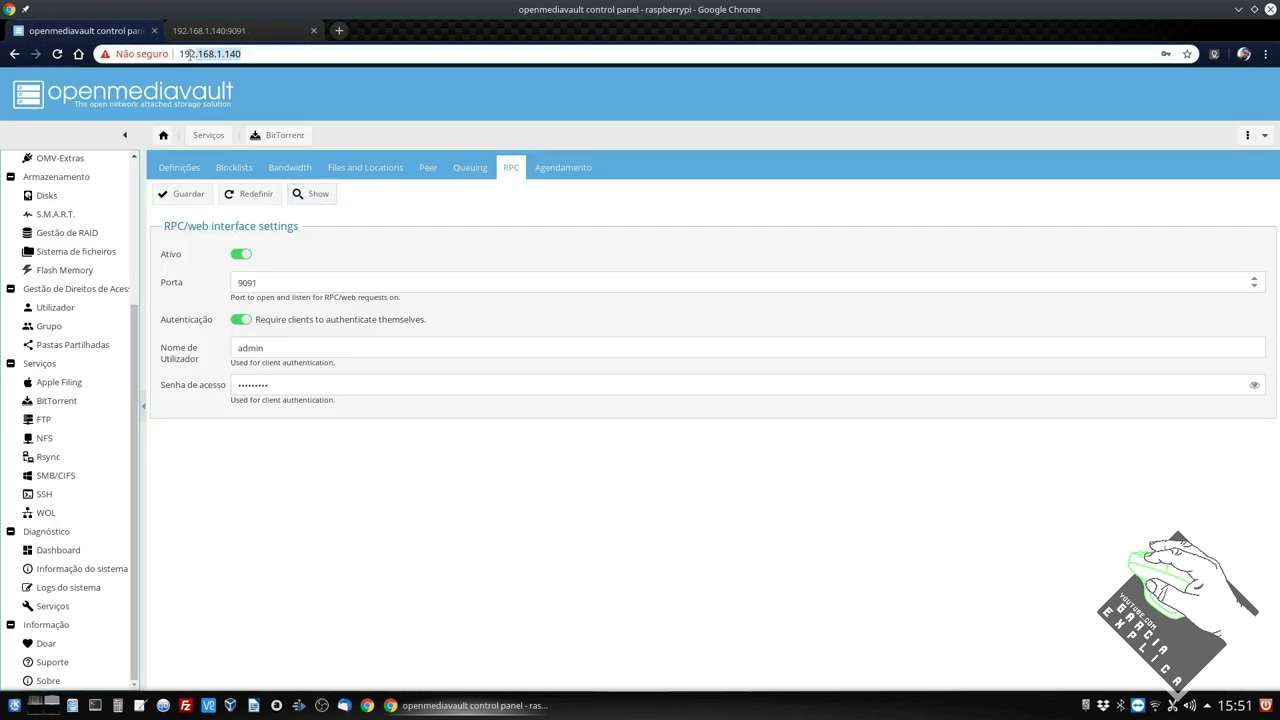
key(ctrl+Tab)
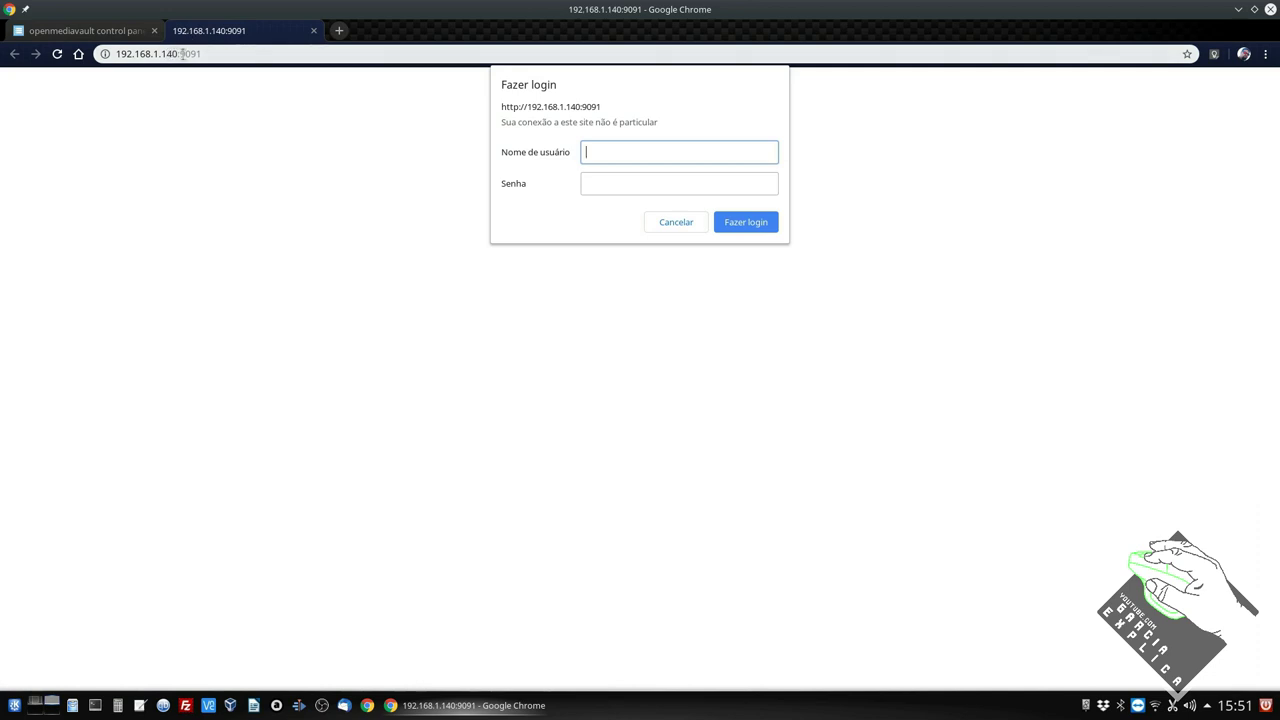
click(183, 54)
drag(183, 54, 209, 55)
click(209, 55)
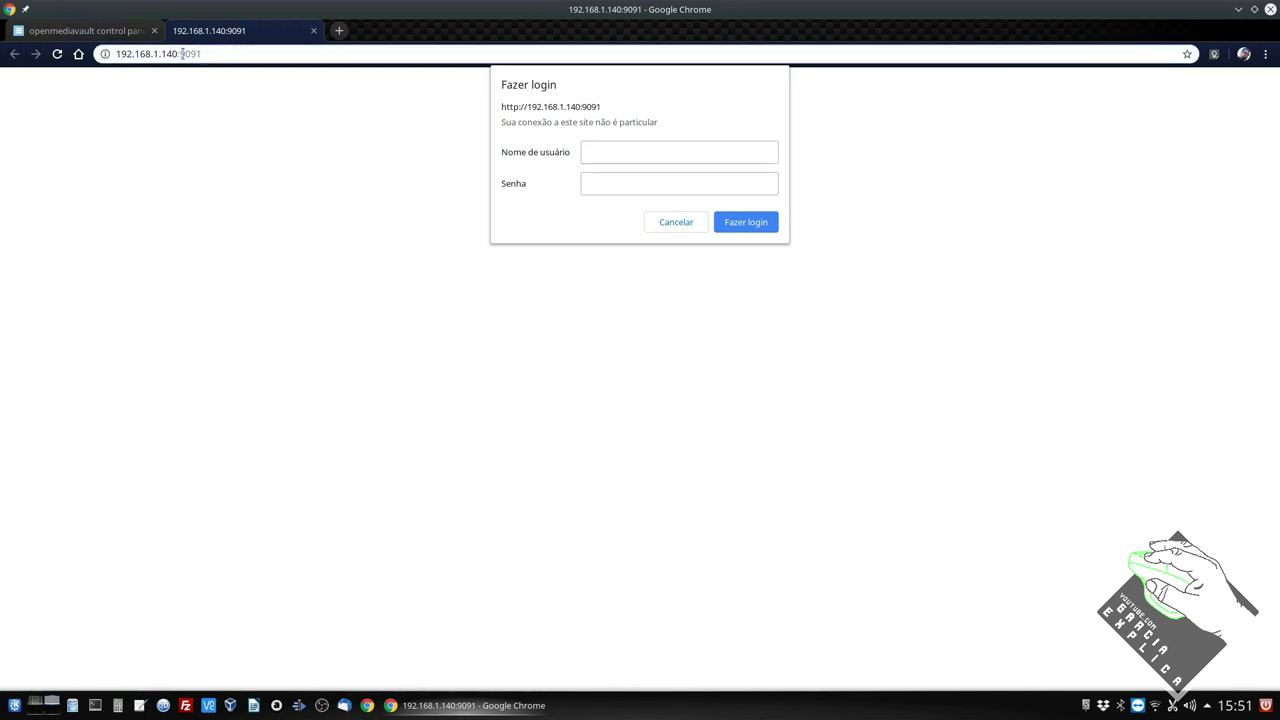
click(128, 31)
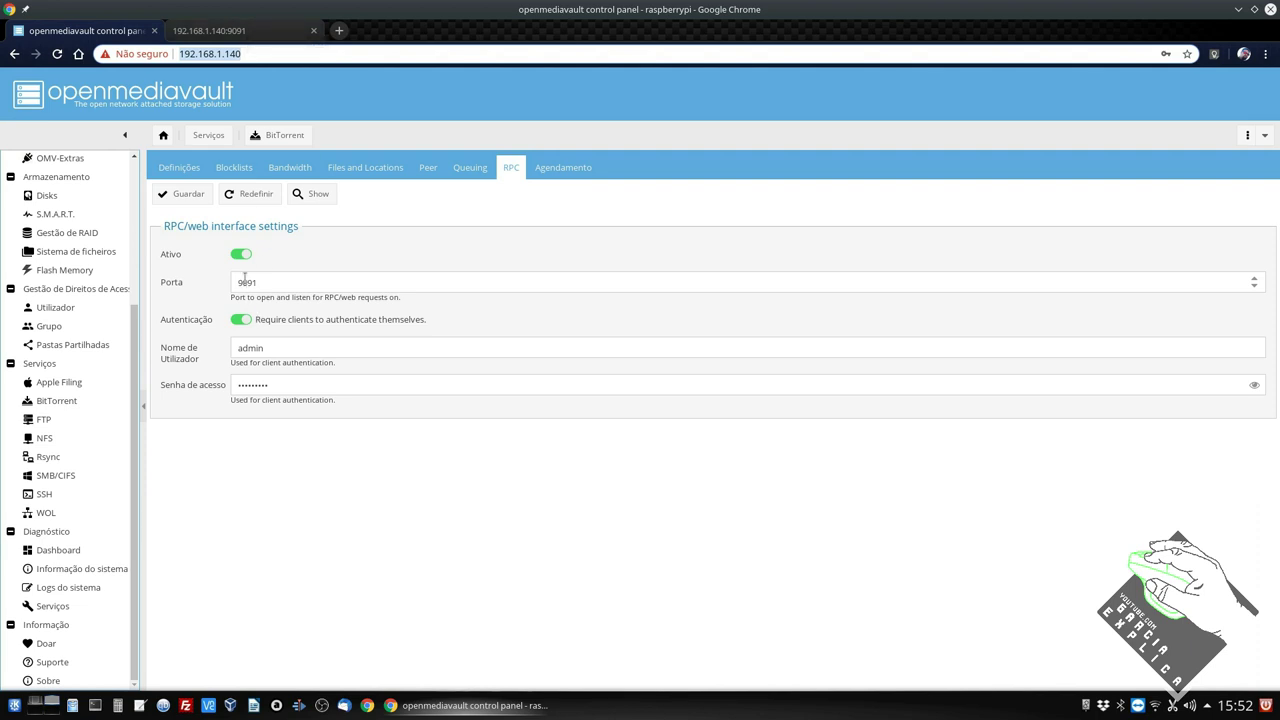
click(249, 31)
Log in to Transmission with the RPC username and its password.
click(601, 149)
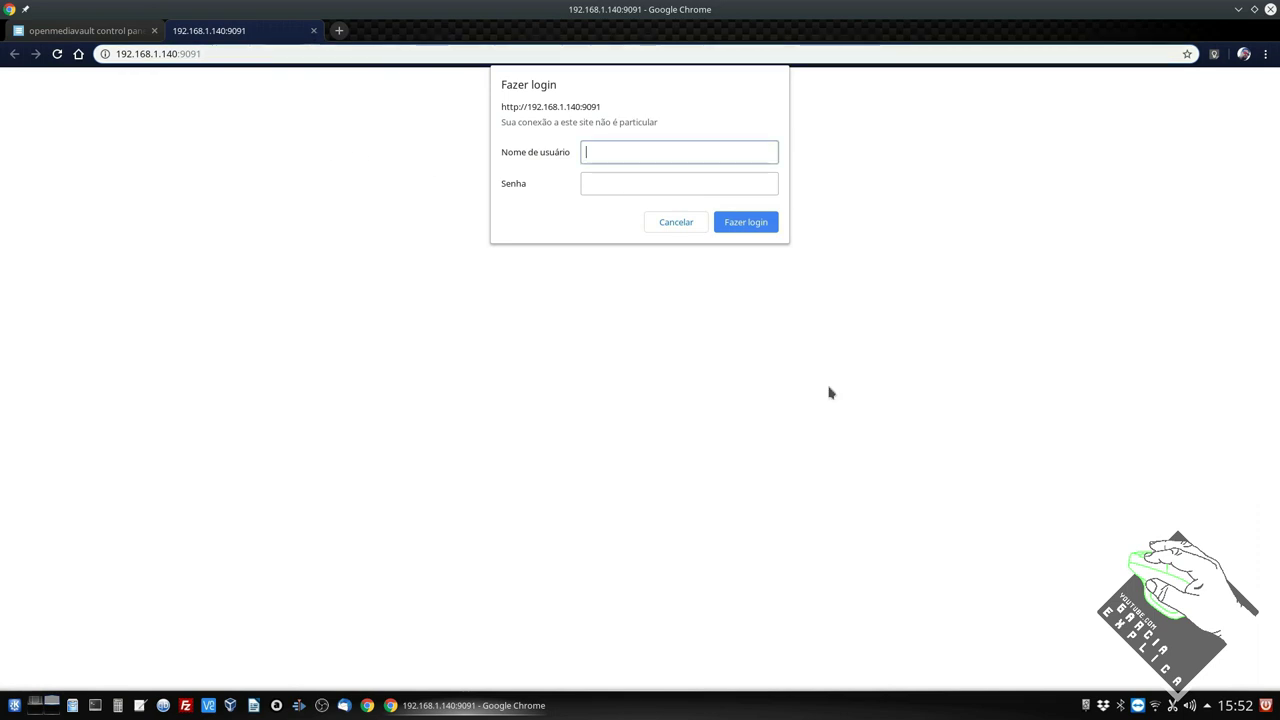
text(admin)
key(Tab)
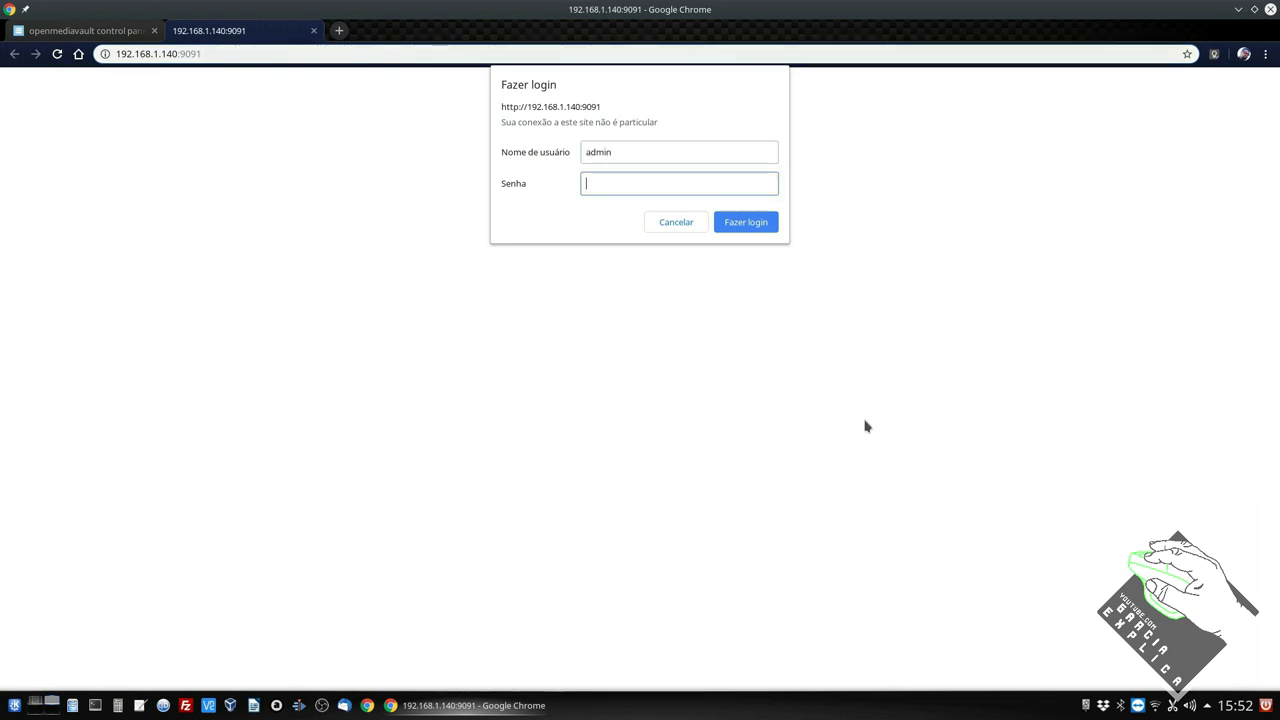
text(admin1234)
key(Return)
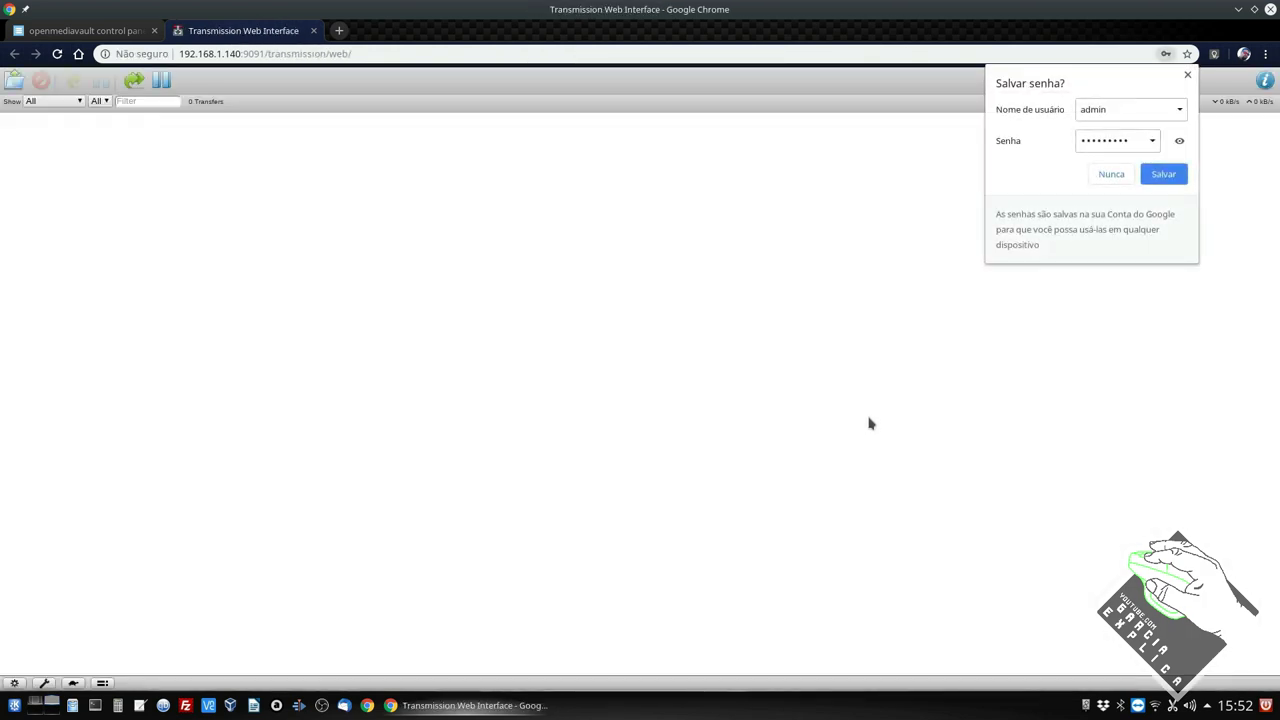
Decline saving the password and confirm the upload dialog's destination folder is ftp/torrent.
click(838, 190)
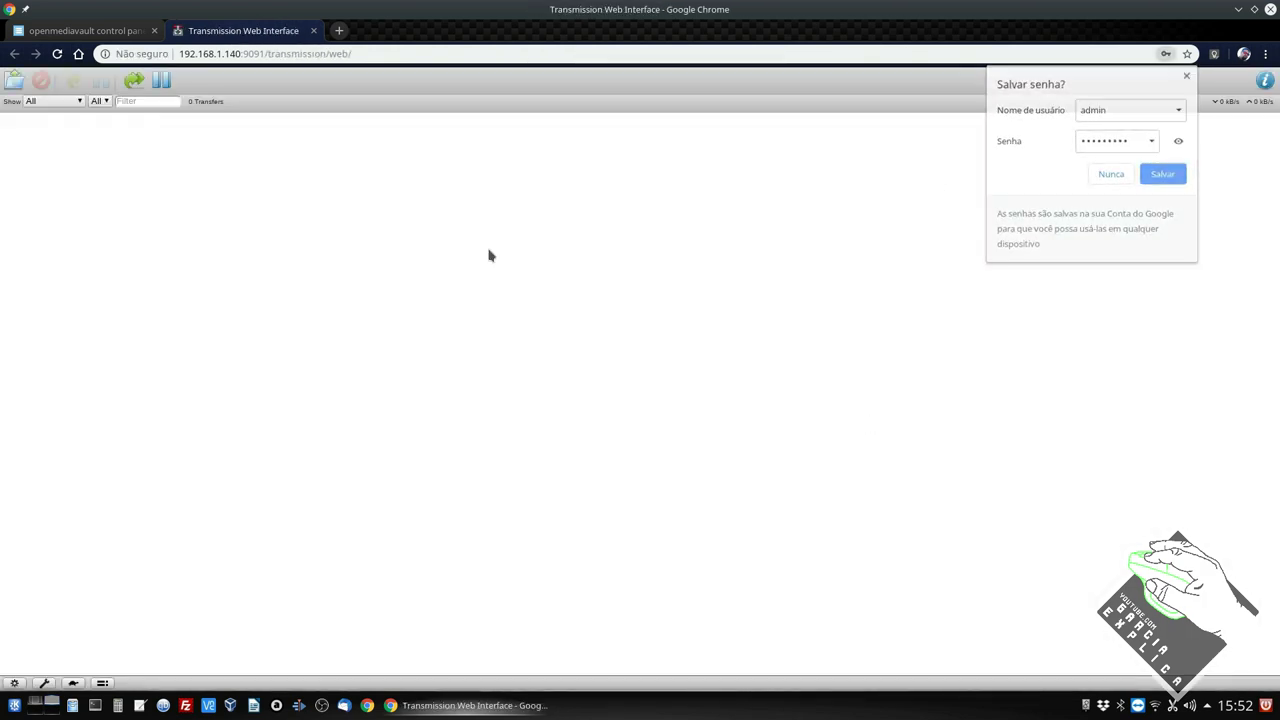
click(20, 84)
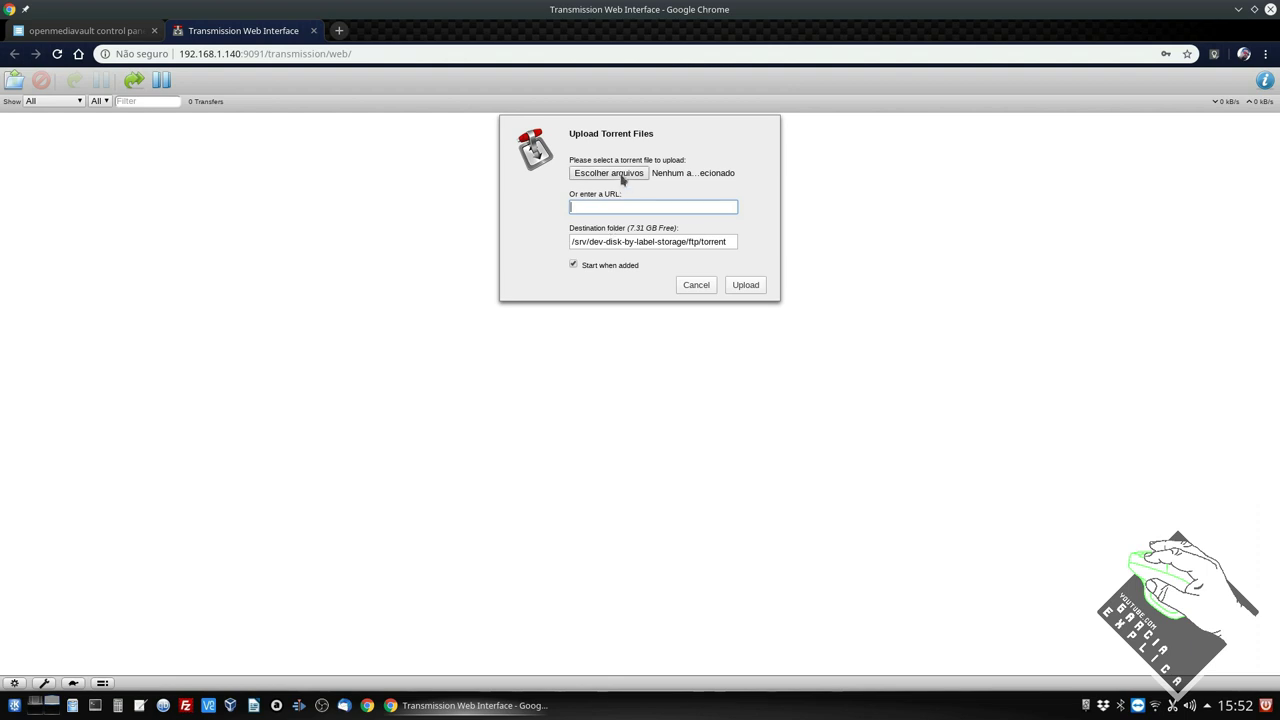
click(620, 174)
click(916, 517)
click(587, 207)
click(697, 286)
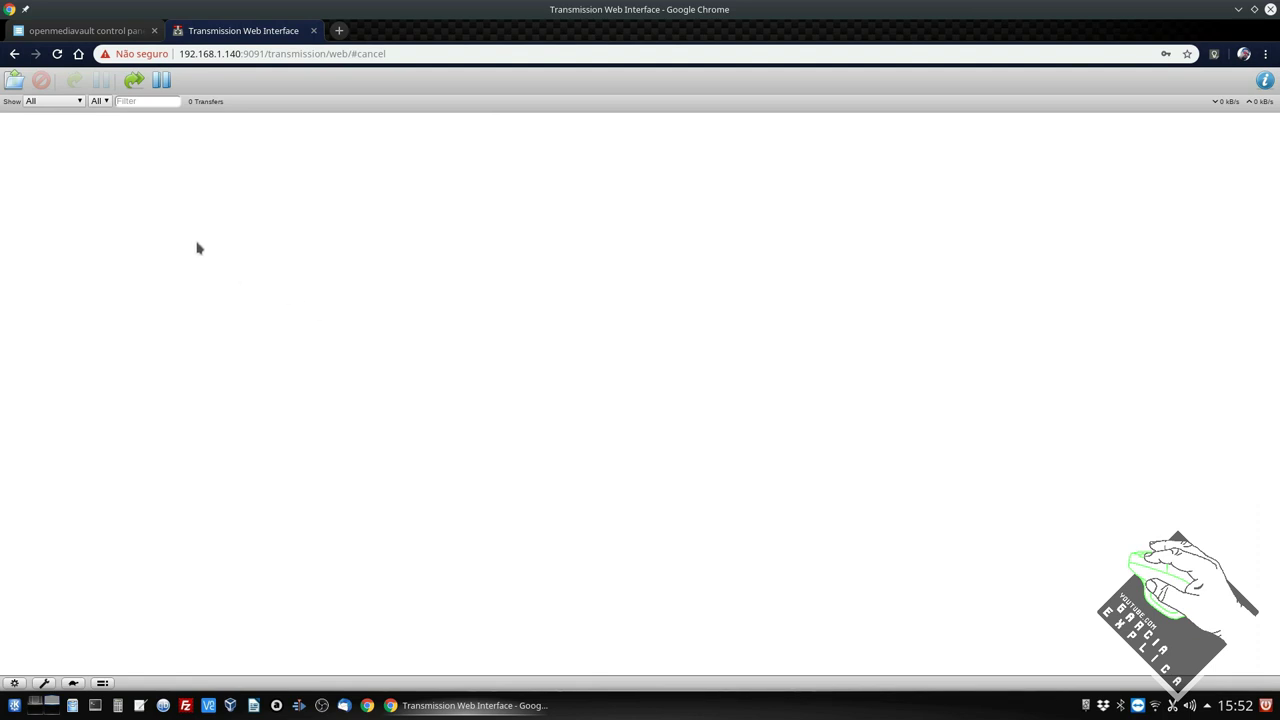
Recheck the upload dialog's ftp/torrent destination without adding a torrent, then close the Transmission tab.
click(14, 80)
click(600, 175)
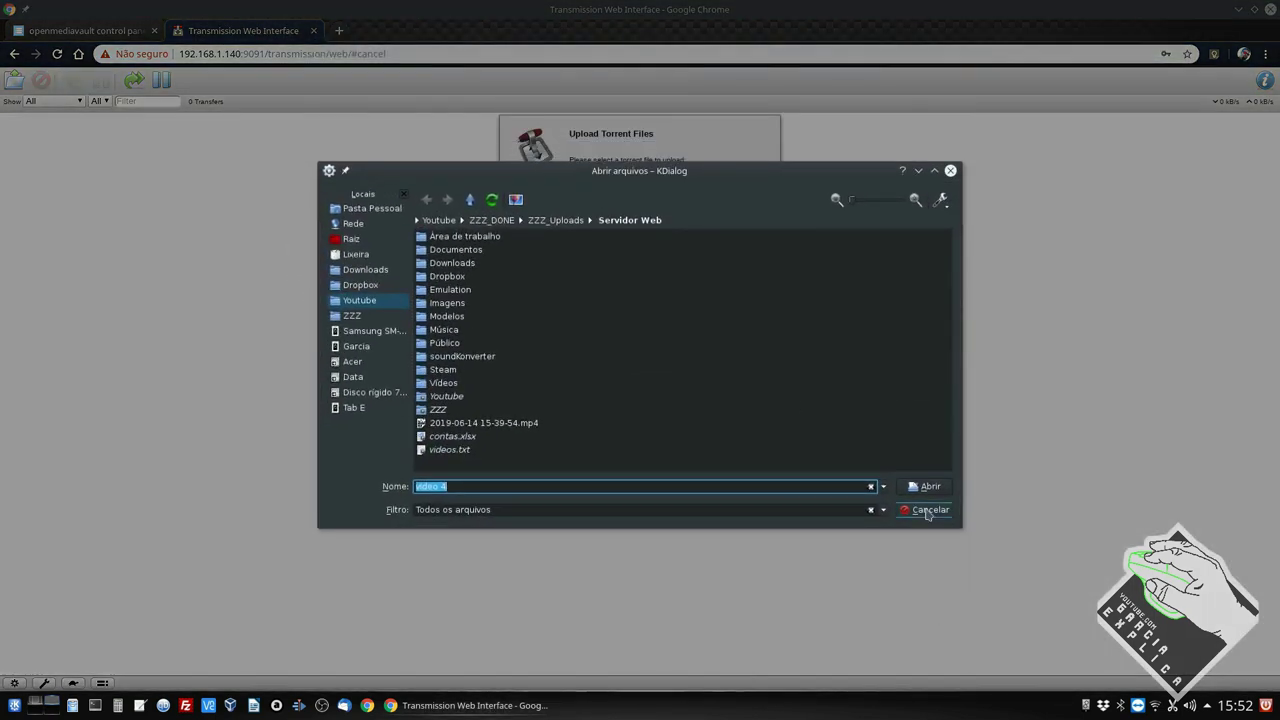
click(925, 509)
click(697, 287)
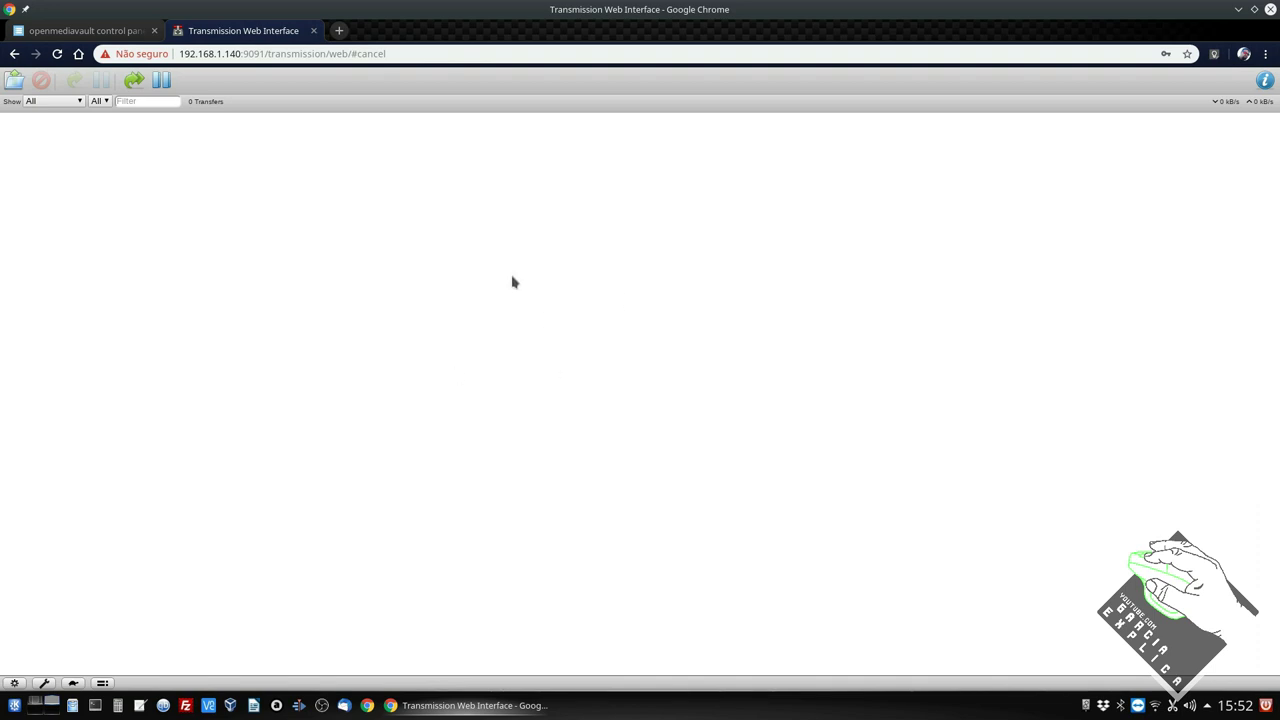
click(313, 30)
click(179, 32)
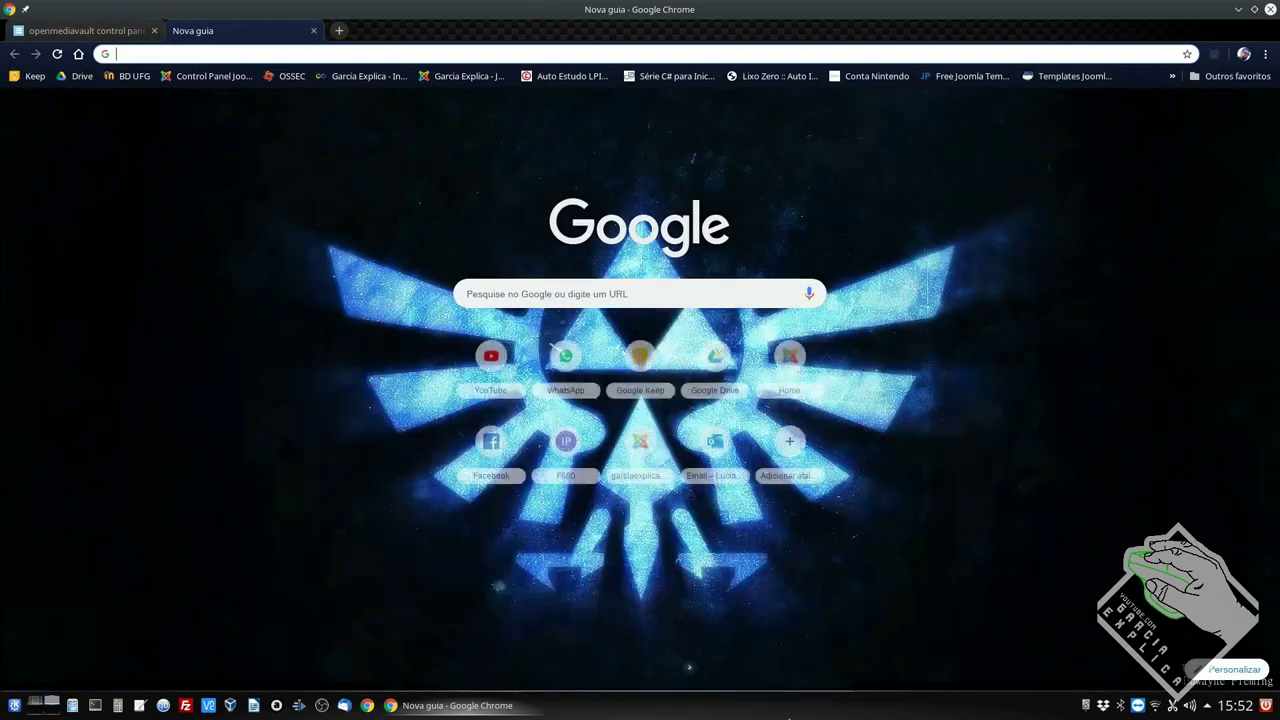
text(192.168.1.1)
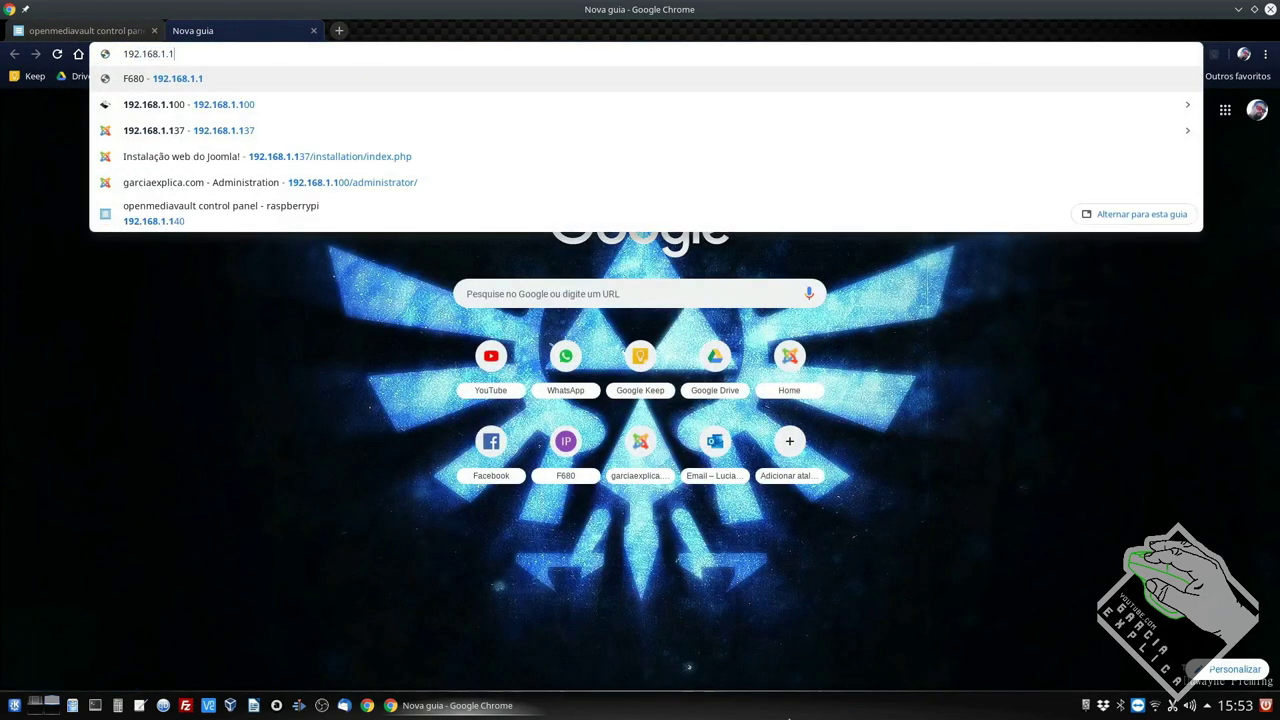
text(40:)
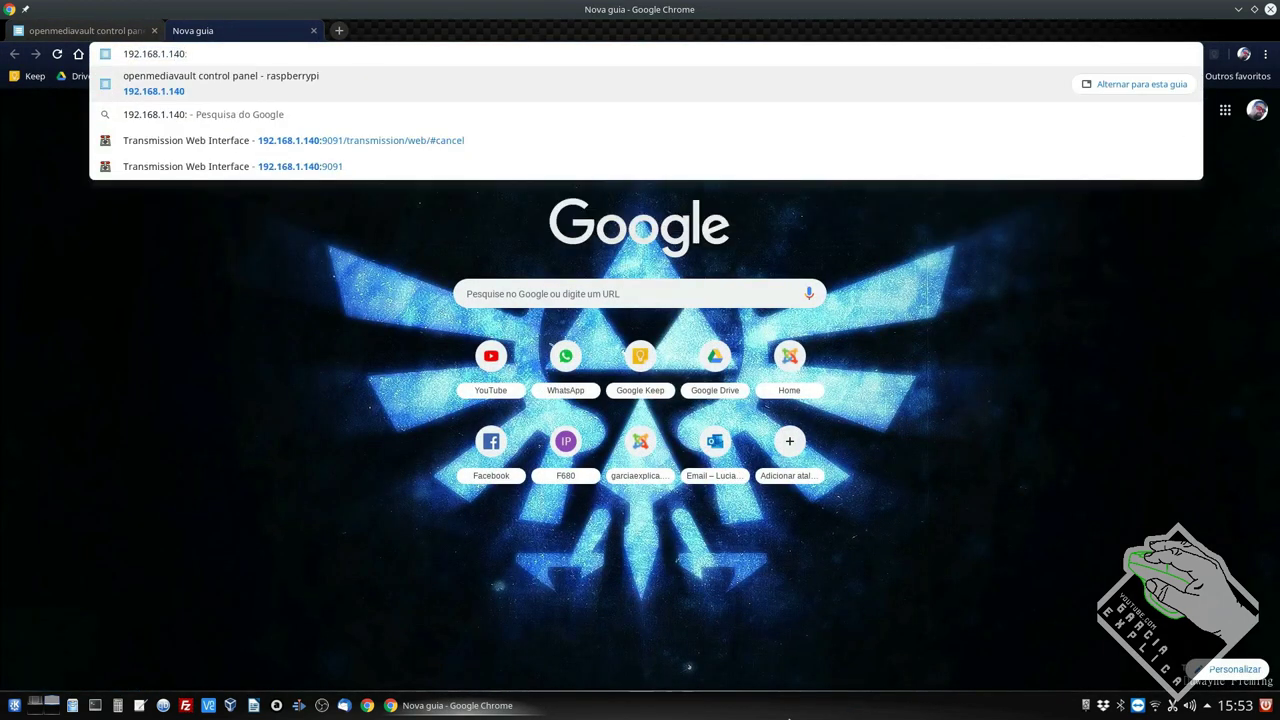
text(9091)
key(Return)
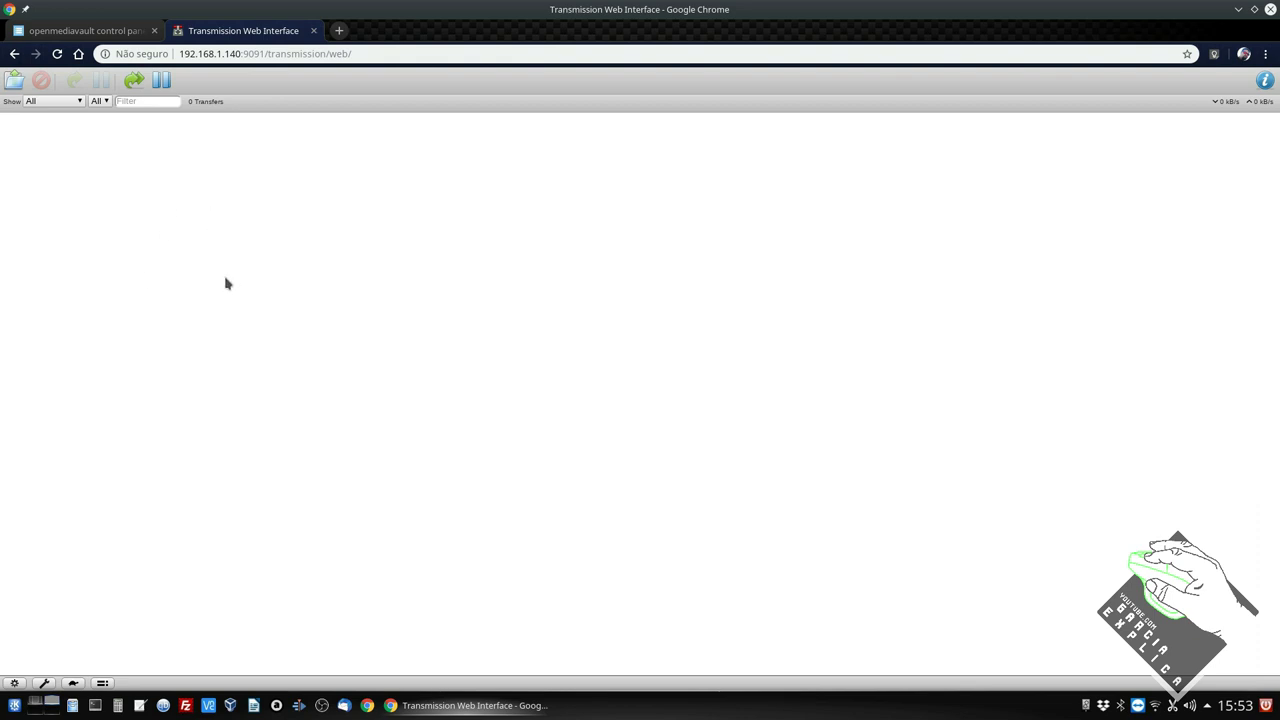
click(313, 30)
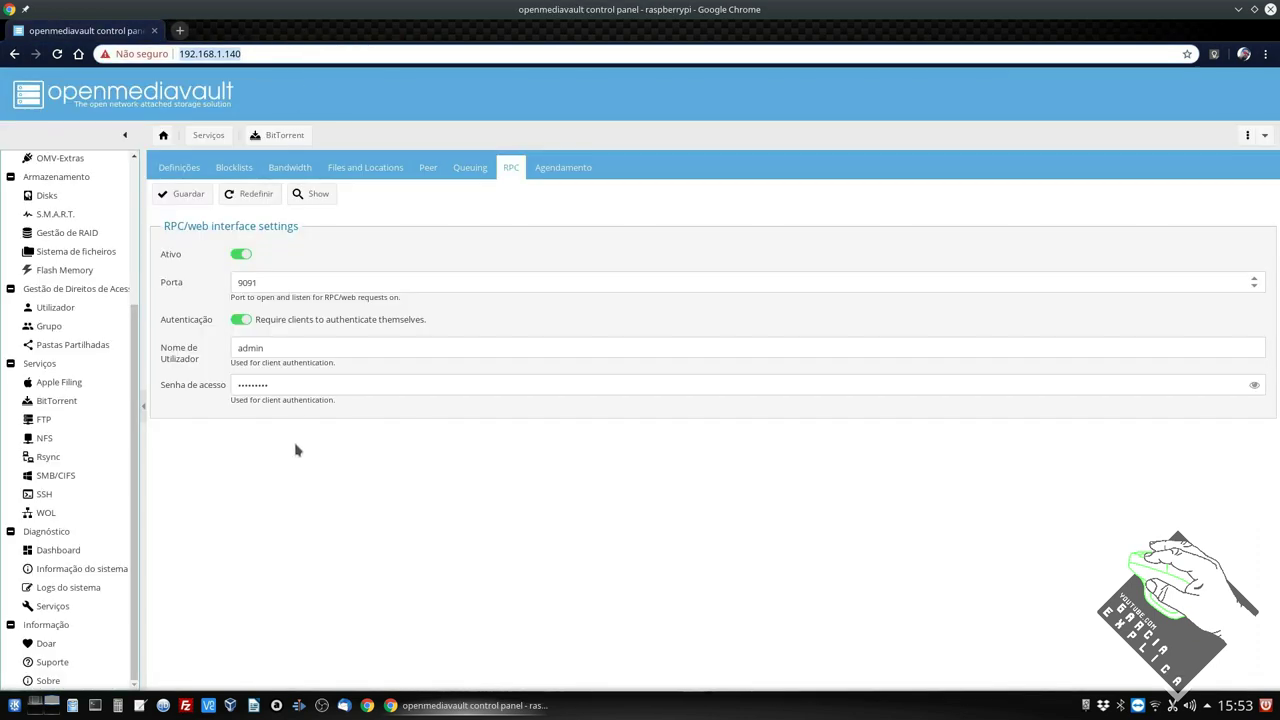